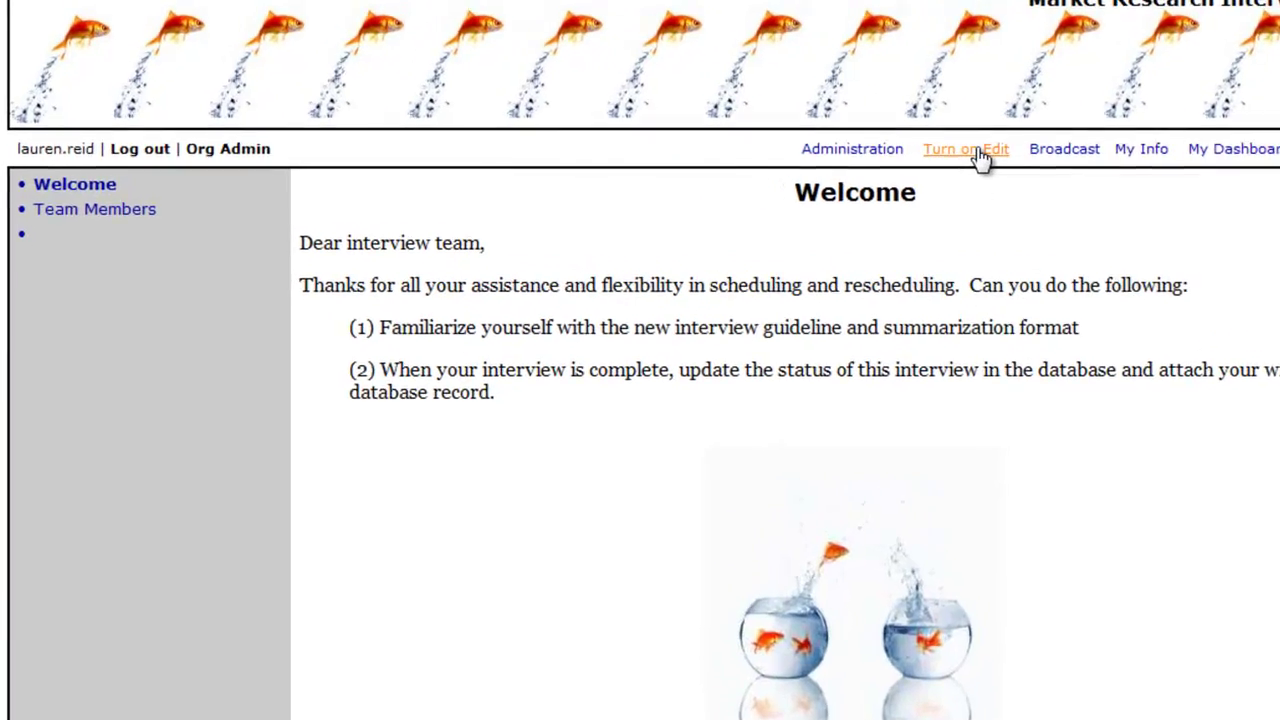
Turn on edit mode for the Market Research Interview Project site
{"action": "left_click", "coordinate": [963, 150]}
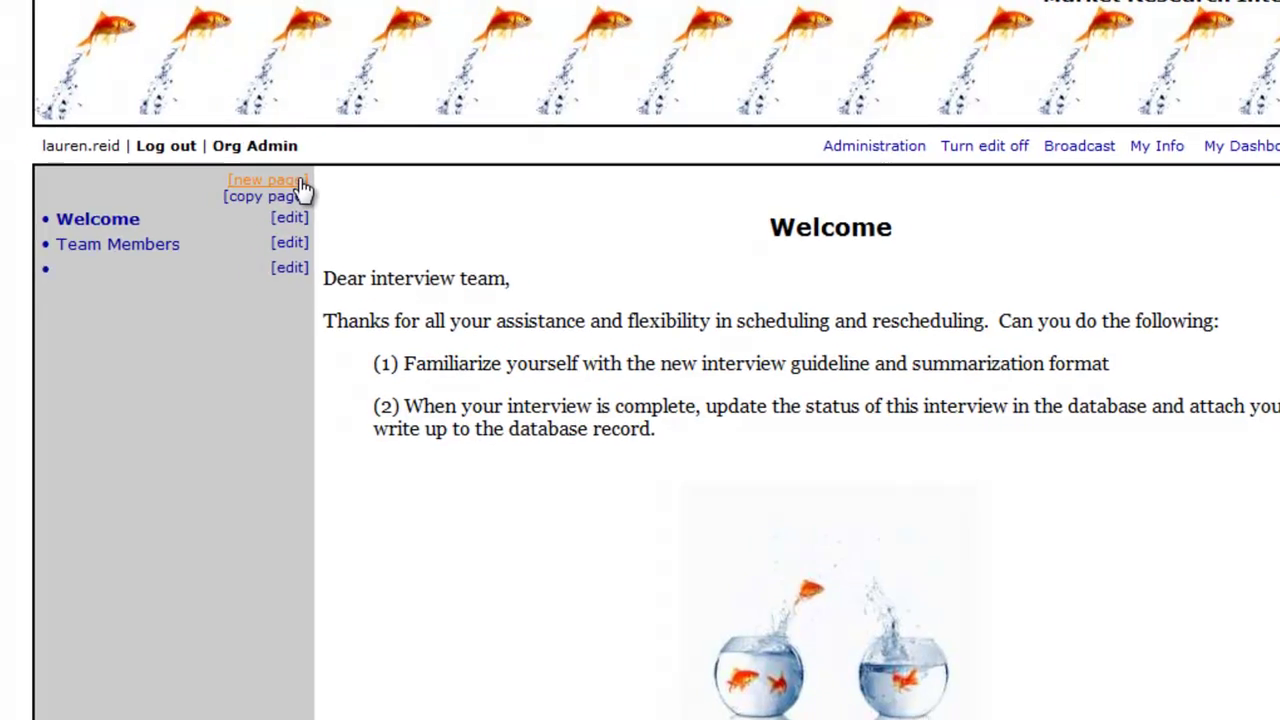
Launch the Add Page Wizard to create a new page
{"action": "left_click", "coordinate": [272, 184]}
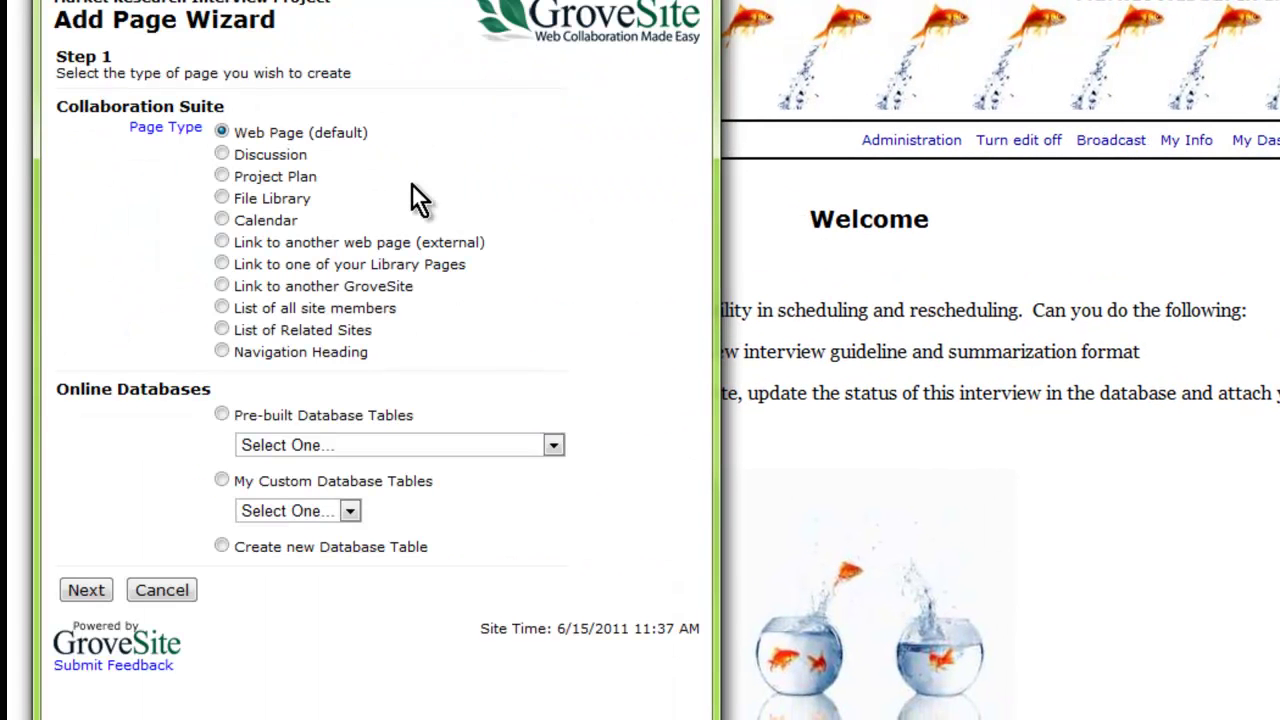
Create a blank database table 'Research Interview Status' with the entry label 'Interview'
{"action": "left_click", "coordinate": [326, 543]}
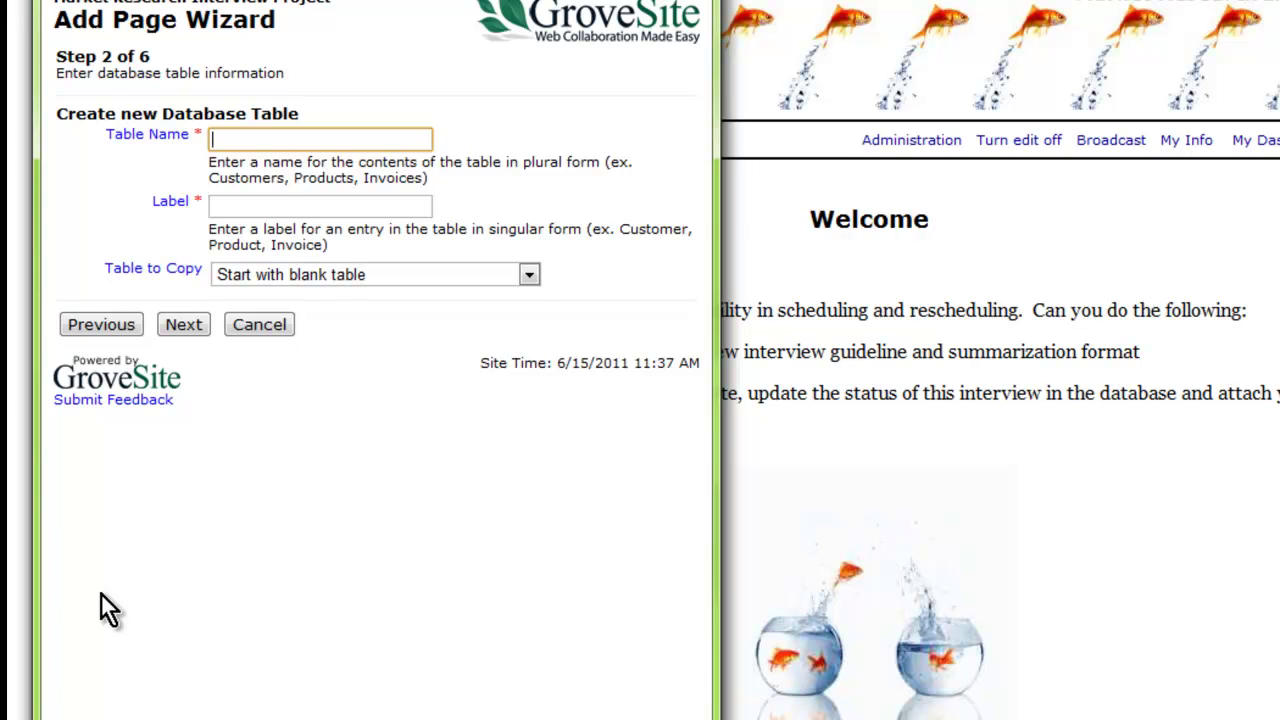
{"action": "type", "text": "Research Interview Status"}
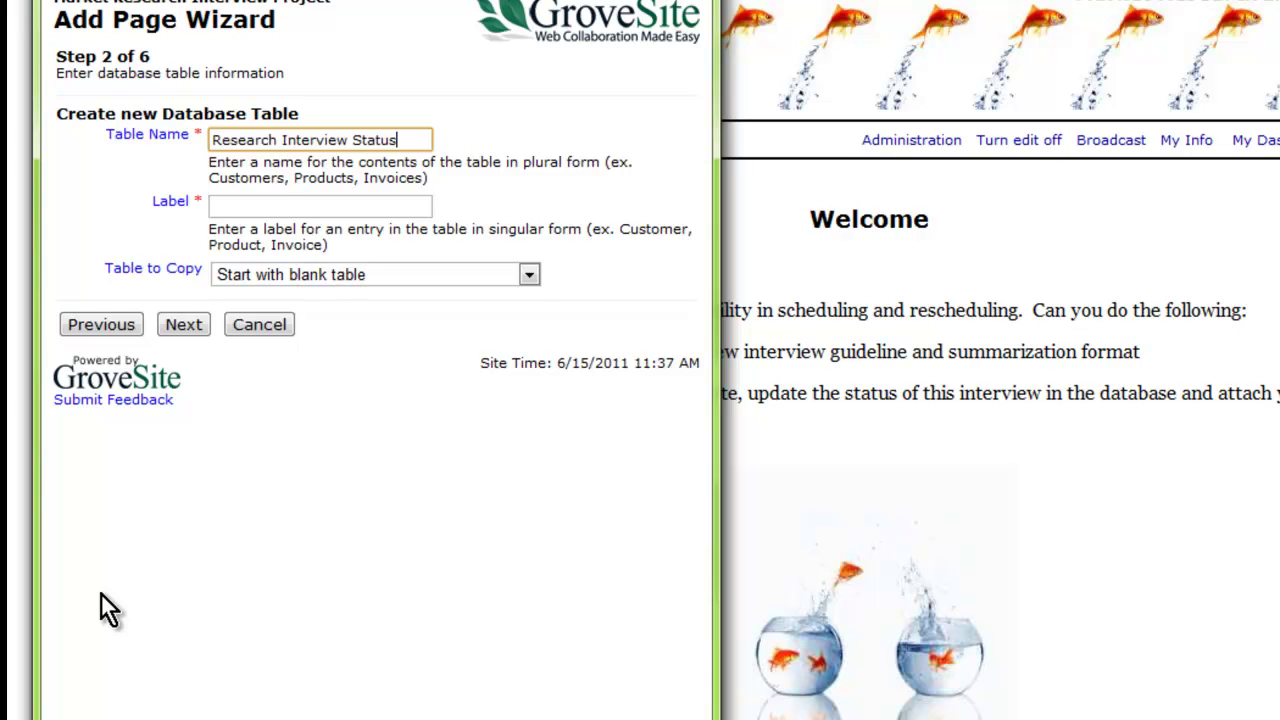
{"action": "key", "text": "Tab"}
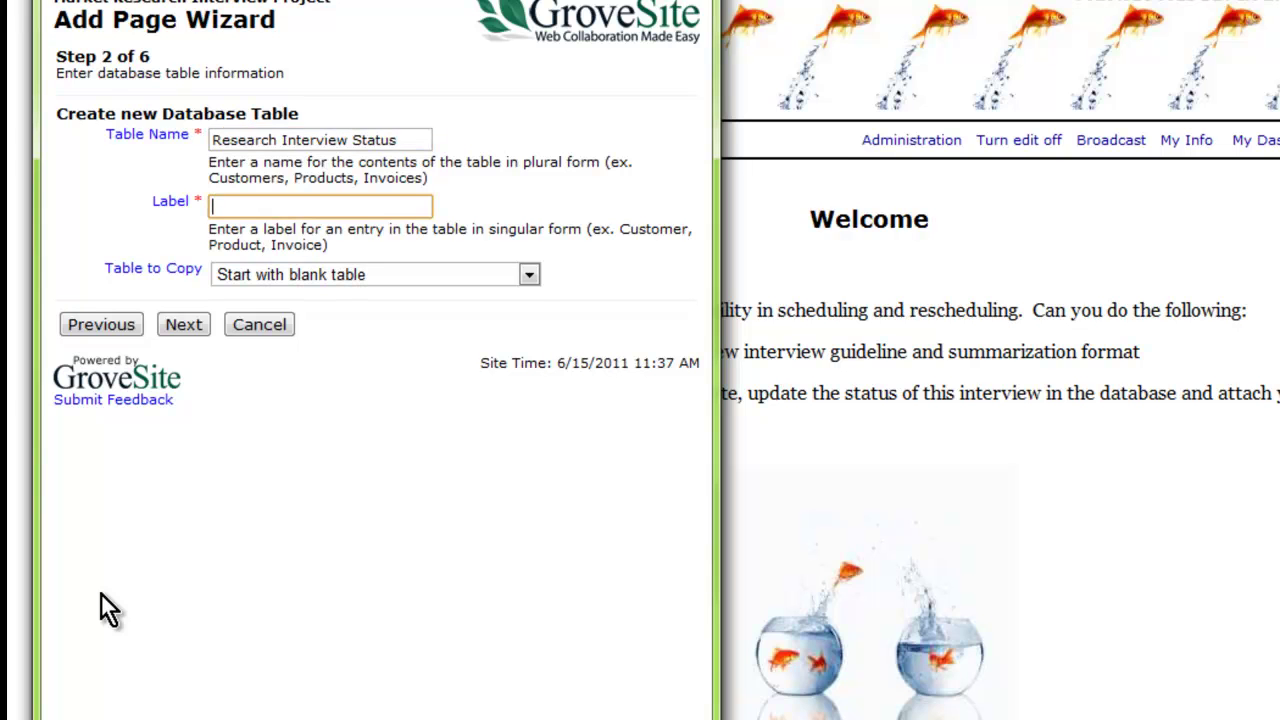
{"action": "type", "text": "Interview"}
{"action": "left_click", "coordinate": [398, 502]}
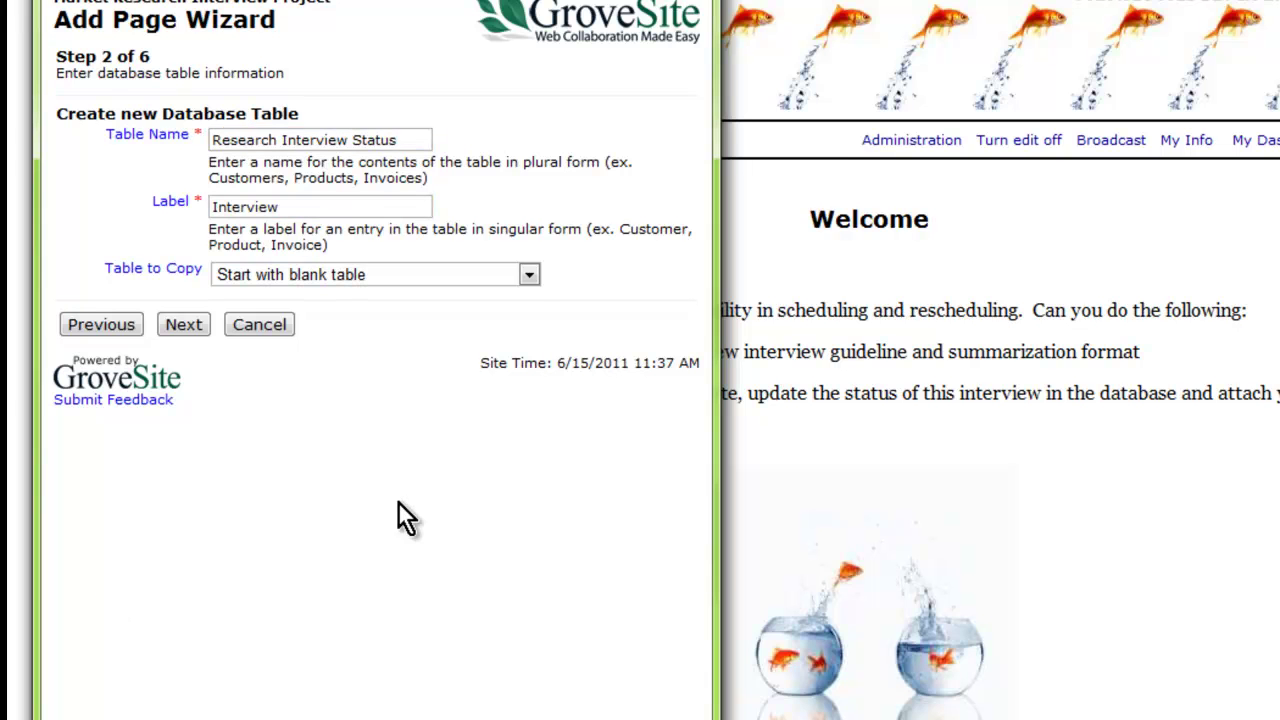
{"action": "left_click", "coordinate": [184, 325]}
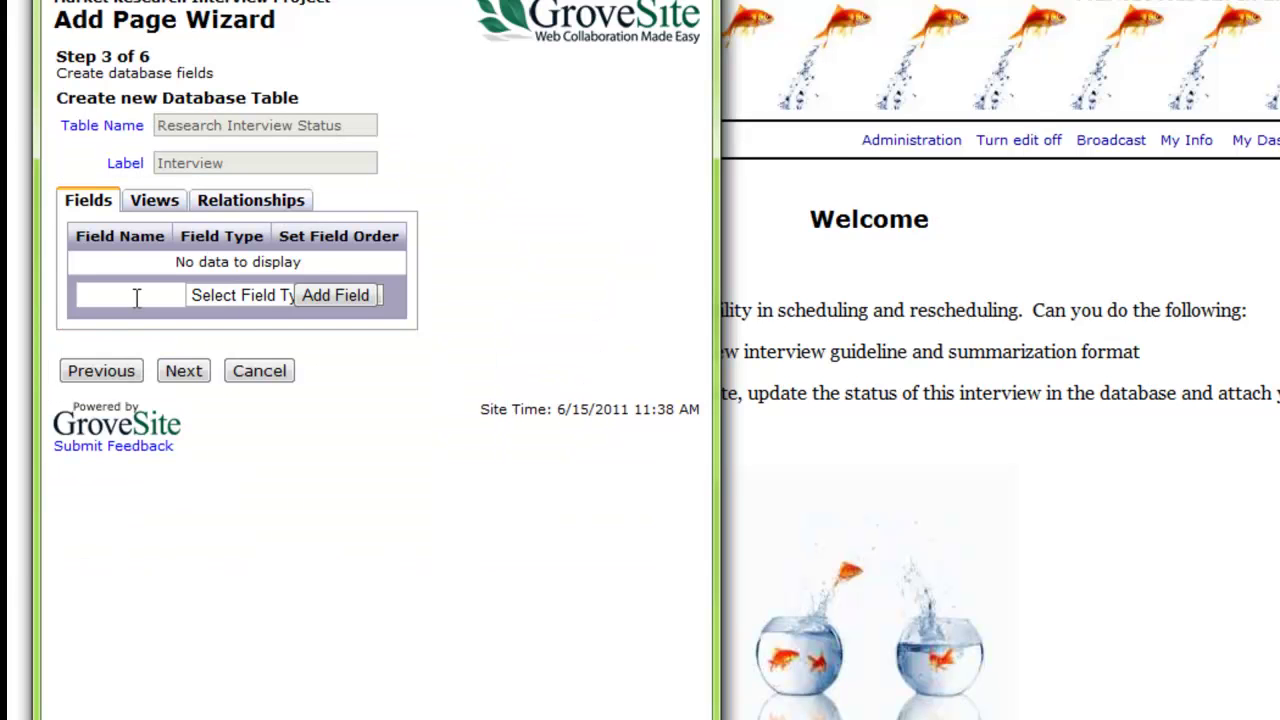
Add Name and Title as alphanumeric text fields
{"action": "left_click", "coordinate": [137, 297]}
{"action": "type", "text": "Name"}
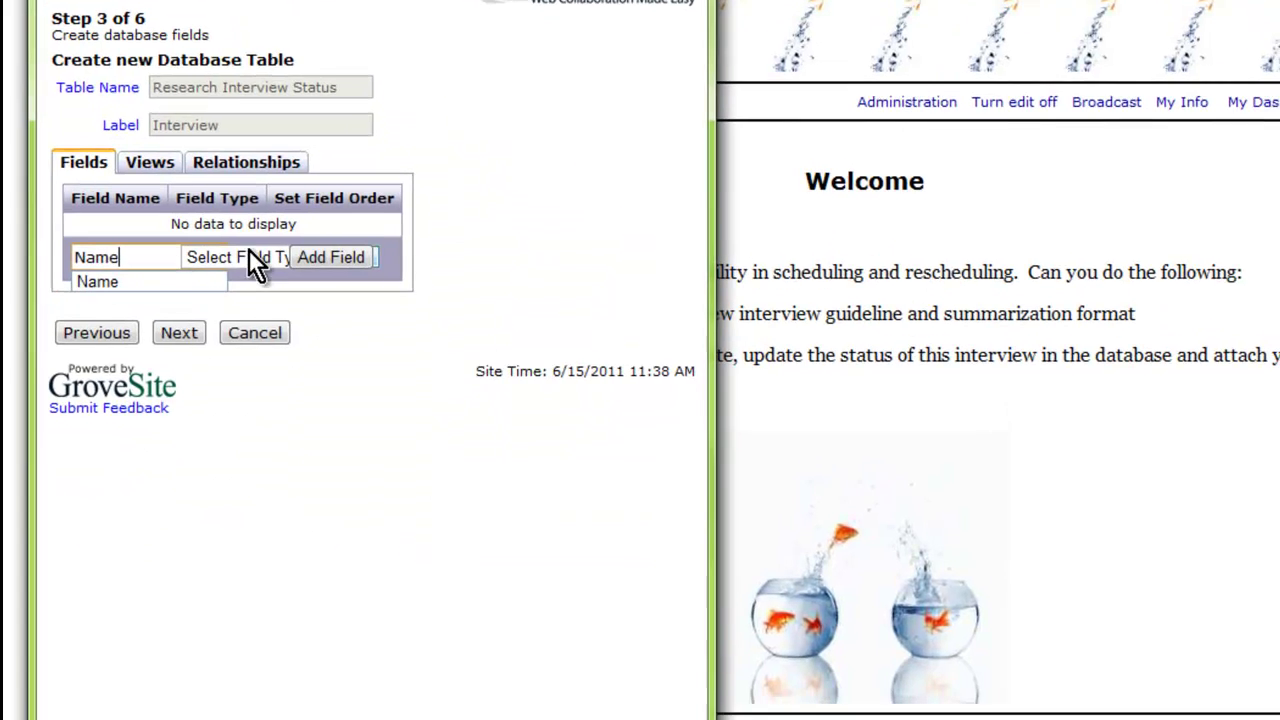
{"action": "left_click", "coordinate": [256, 294]}
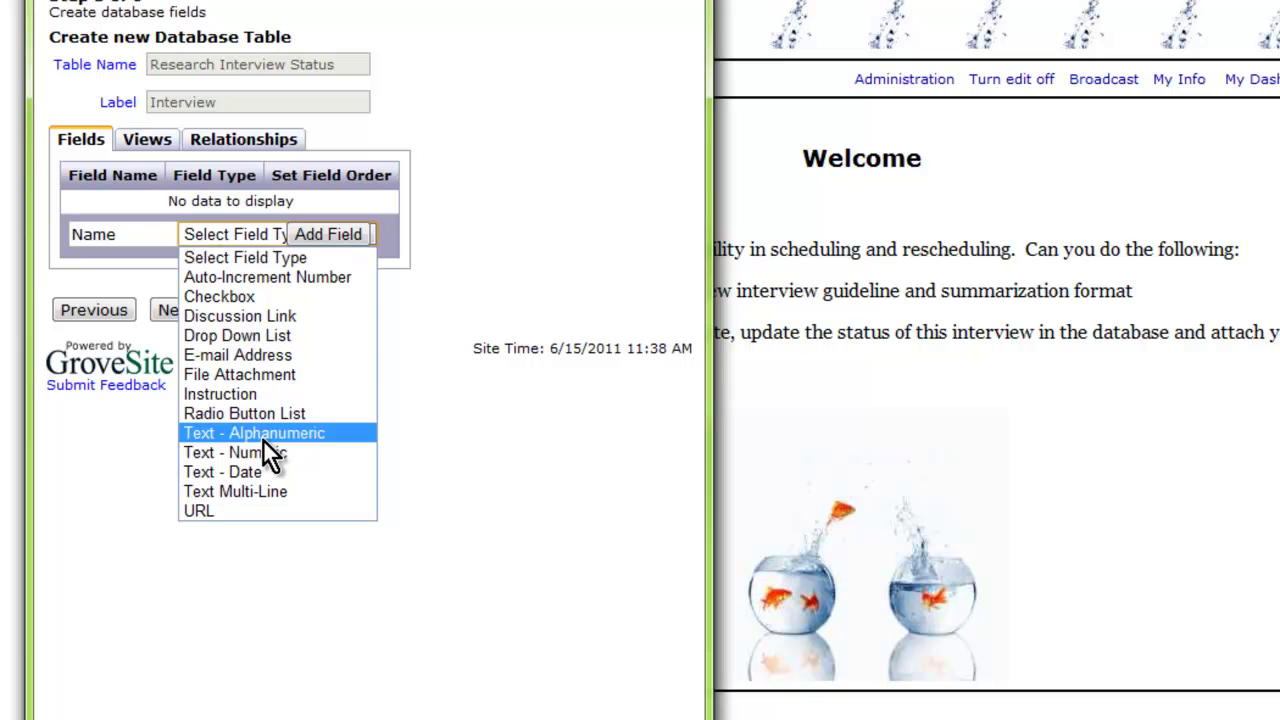
{"action": "left_click", "coordinate": [263, 439]}
{"action": "left_click", "coordinate": [357, 238]}
{"action": "left_click", "coordinate": [146, 248]}
{"action": "type", "text": "Title"}
{"action": "left_click", "coordinate": [244, 251]}
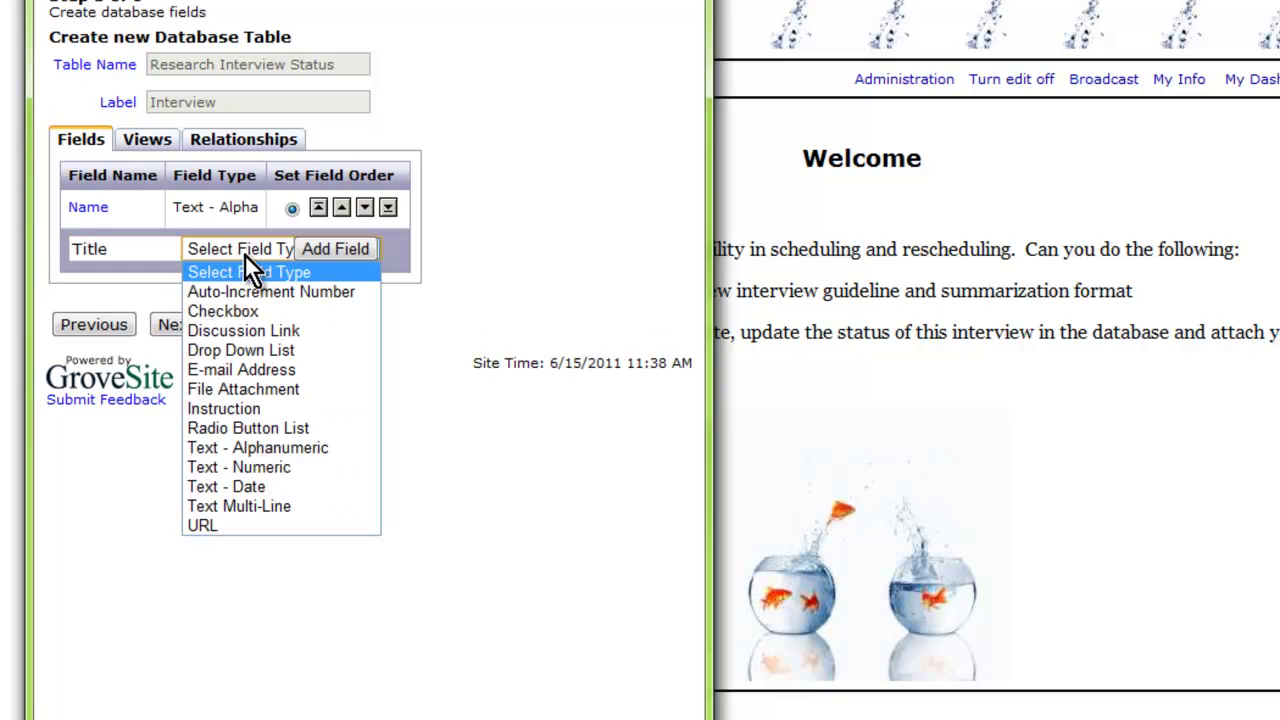
{"action": "left_click", "coordinate": [243, 447]}
{"action": "left_click", "coordinate": [339, 250]}
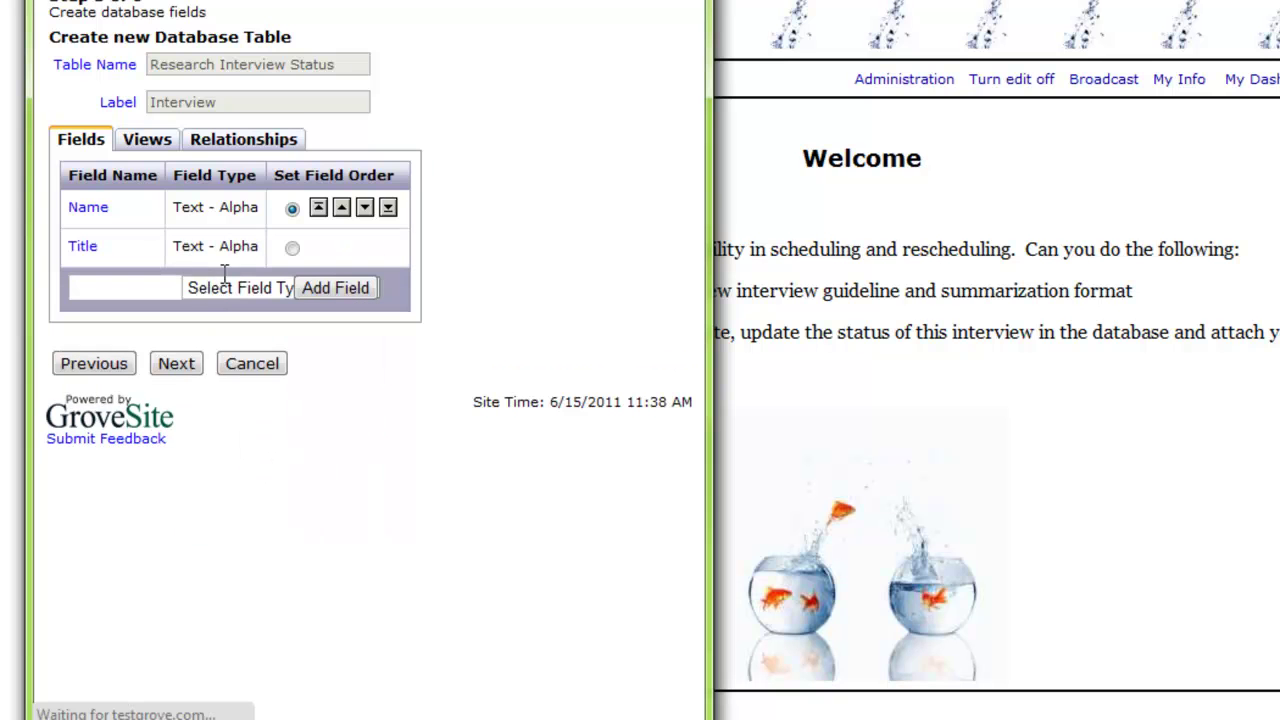
Add Organization and Phone as alphanumeric text fields
{"action": "left_click", "coordinate": [163, 287]}
{"action": "type", "text": "Organization"}
{"action": "left_click", "coordinate": [240, 287]}
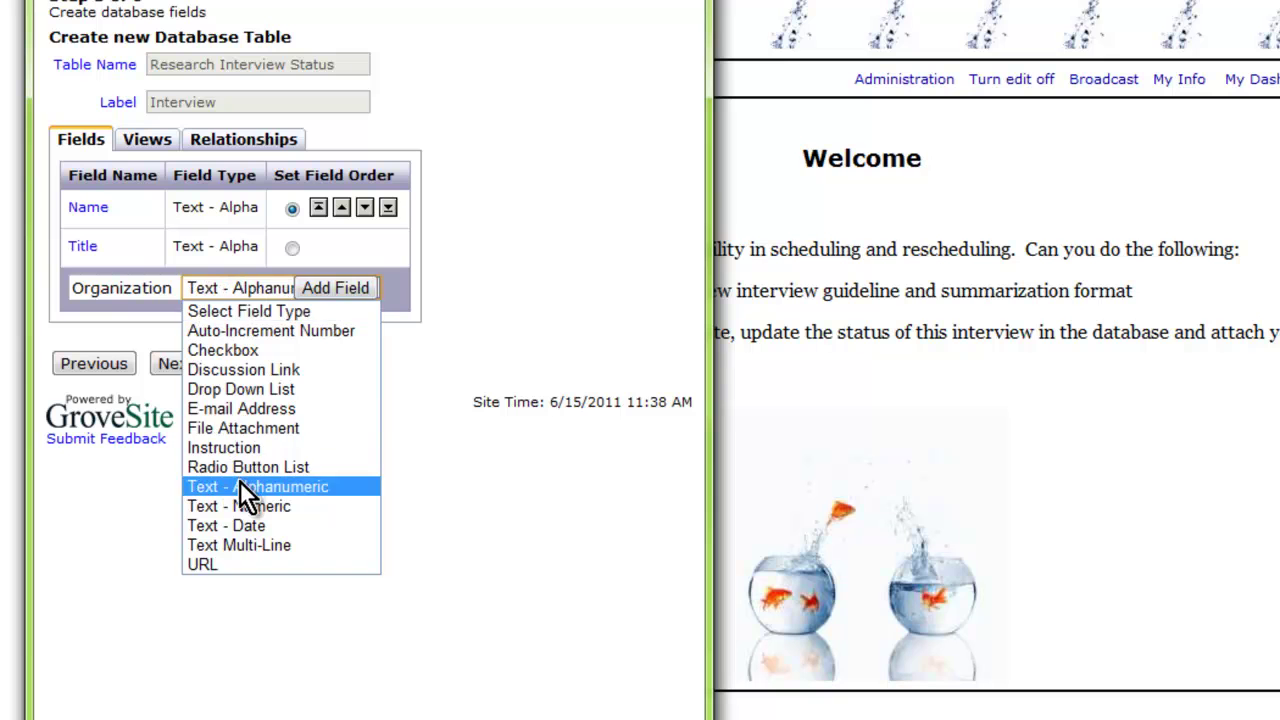
{"action": "left_click", "coordinate": [247, 487]}
{"action": "left_click", "coordinate": [350, 288]}
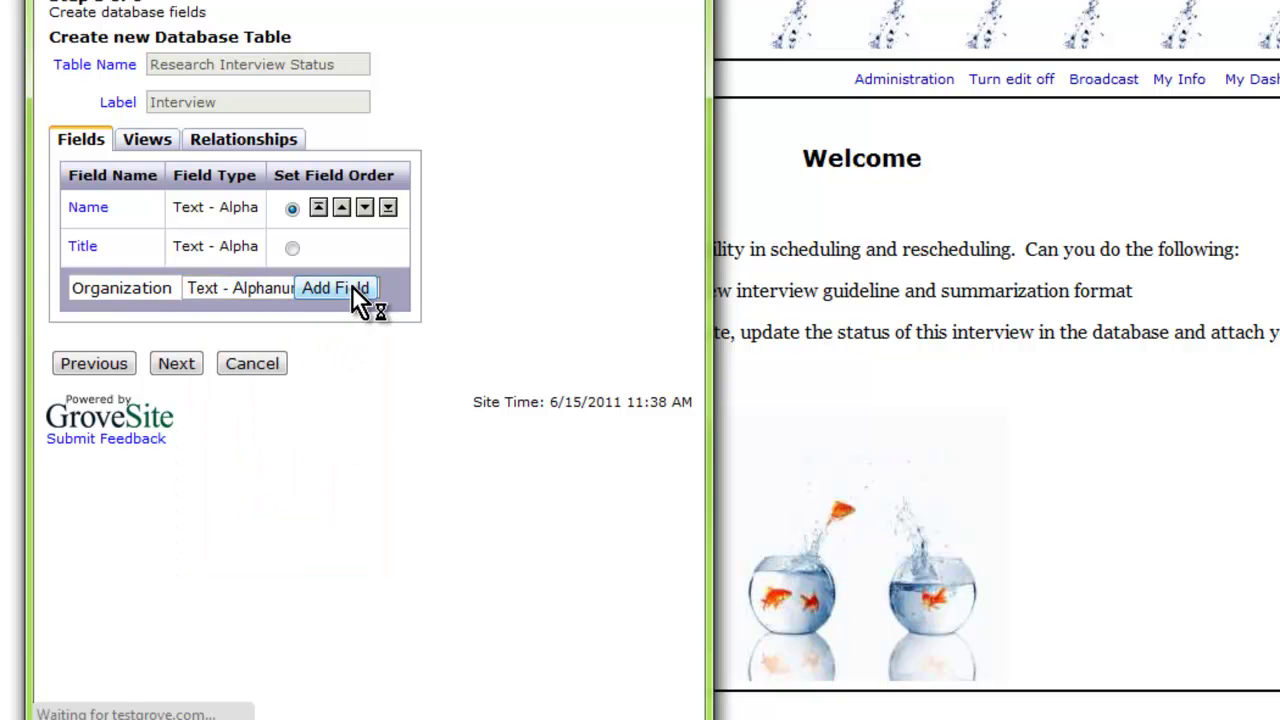
{"action": "left_click", "coordinate": [172, 325]}
{"action": "type", "text": "Phone"}
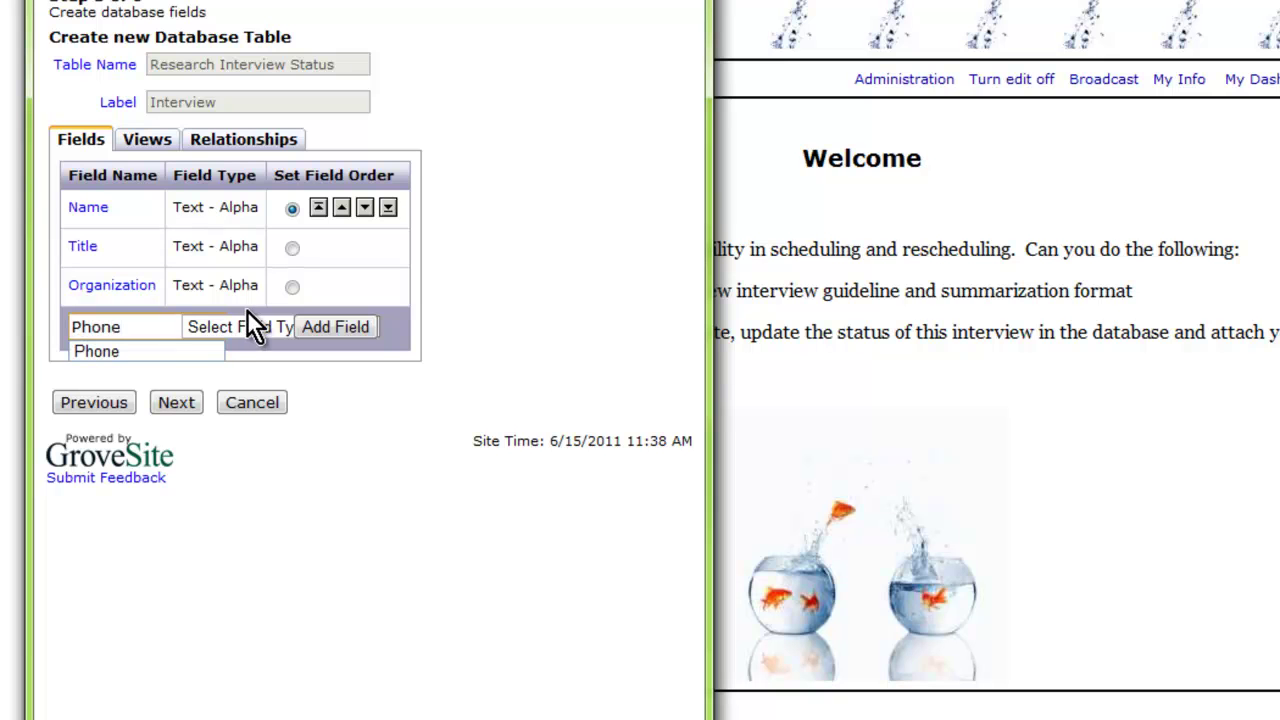
{"action": "left_click", "coordinate": [246, 324]}
{"action": "left_click", "coordinate": [252, 525]}
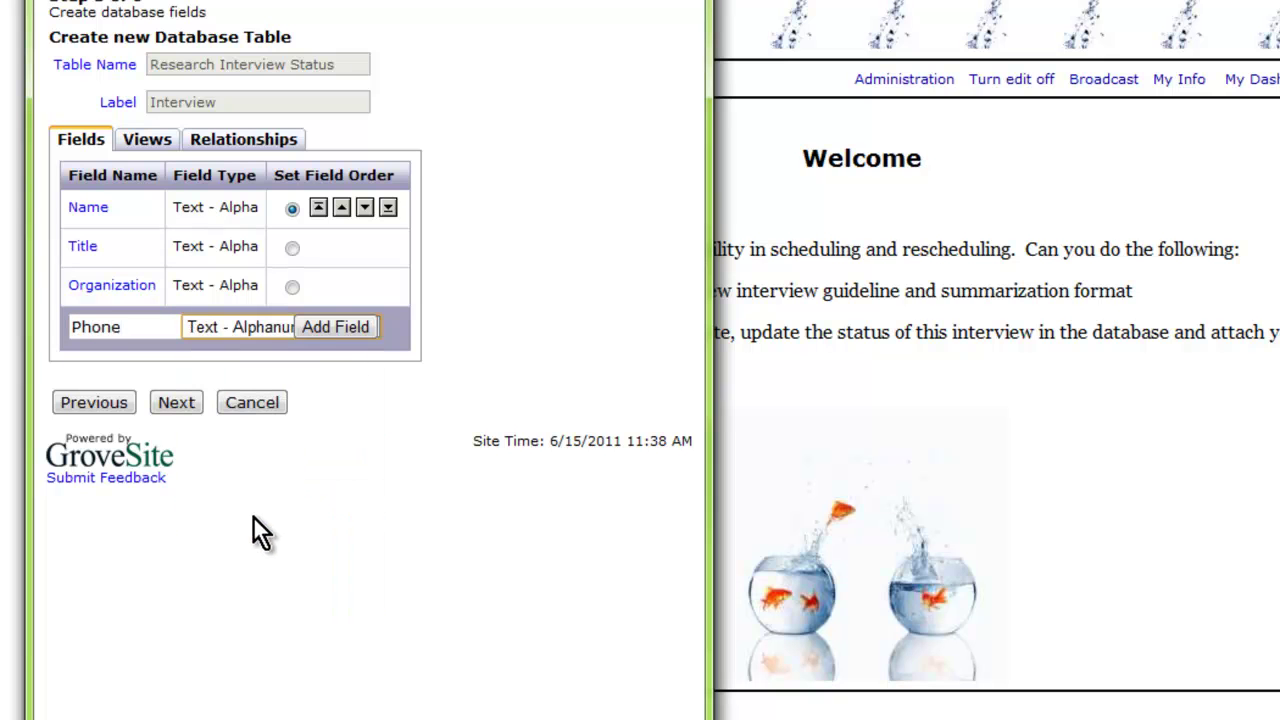
{"action": "left_click", "coordinate": [335, 327]}
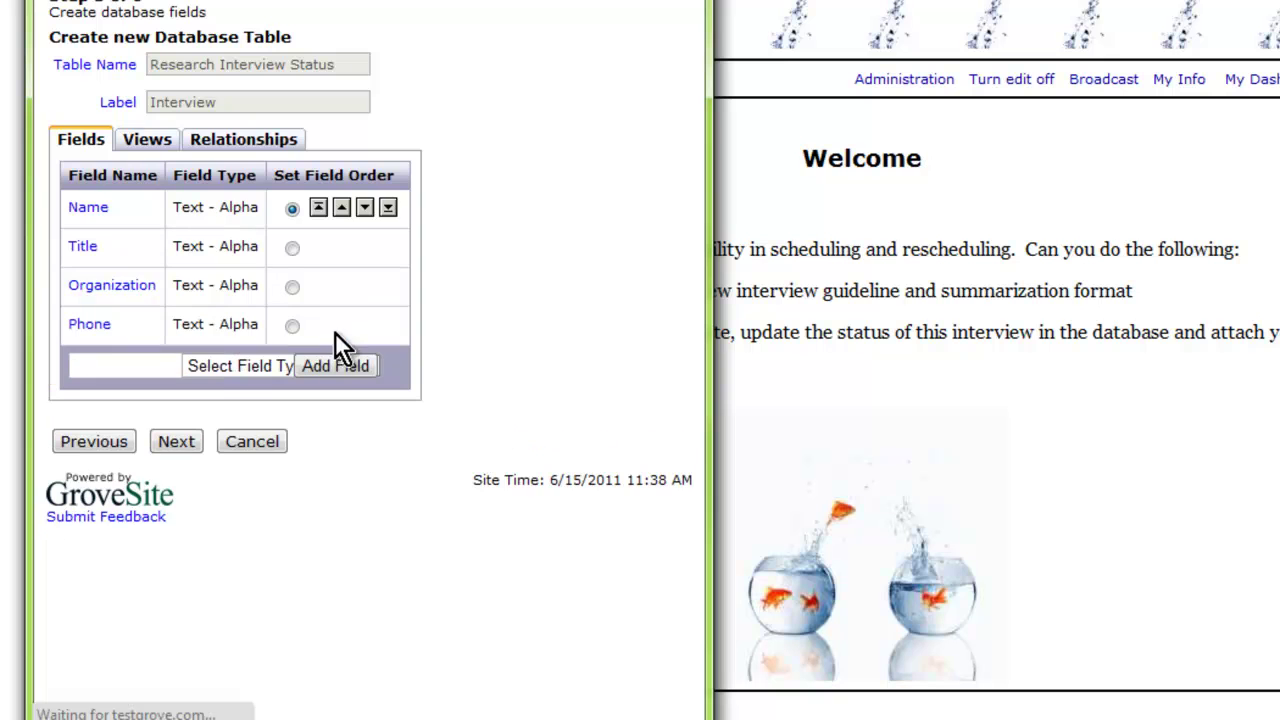
Add an Email e-mail address field and a Date date field
{"action": "left_click", "coordinate": [158, 362]}
{"action": "type", "text": "Email"}
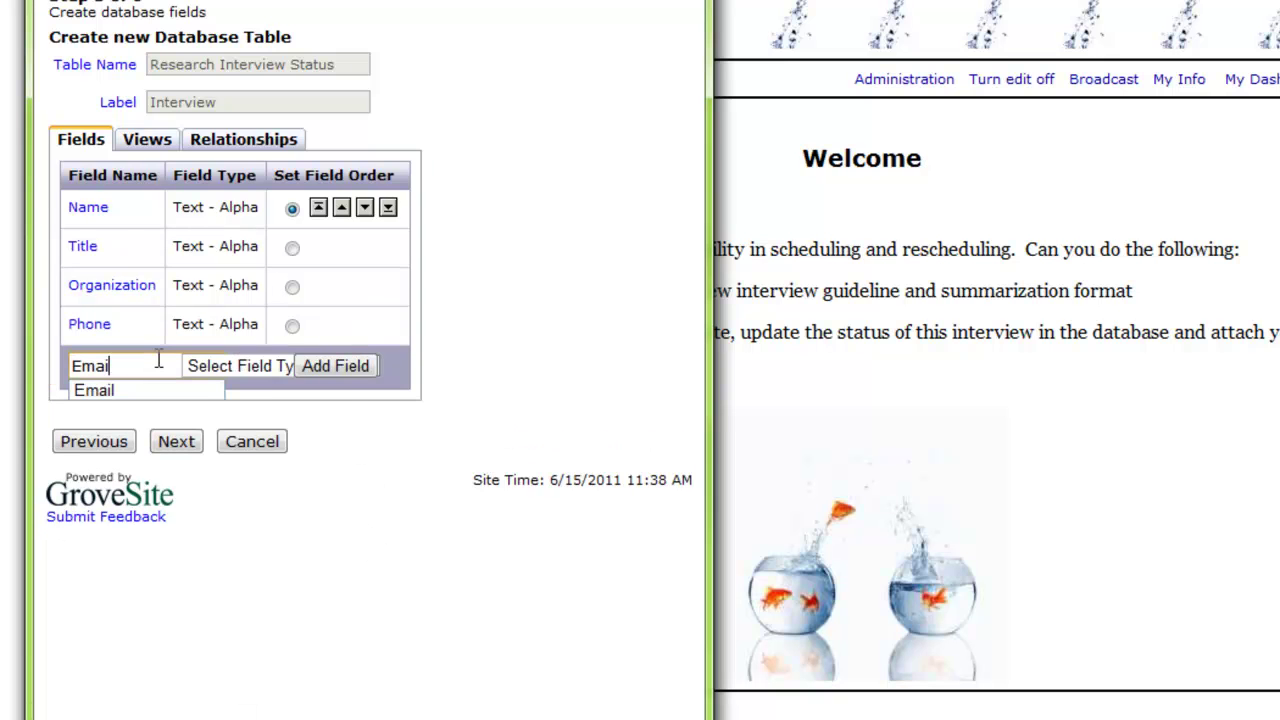
{"action": "left_click", "coordinate": [237, 366]}
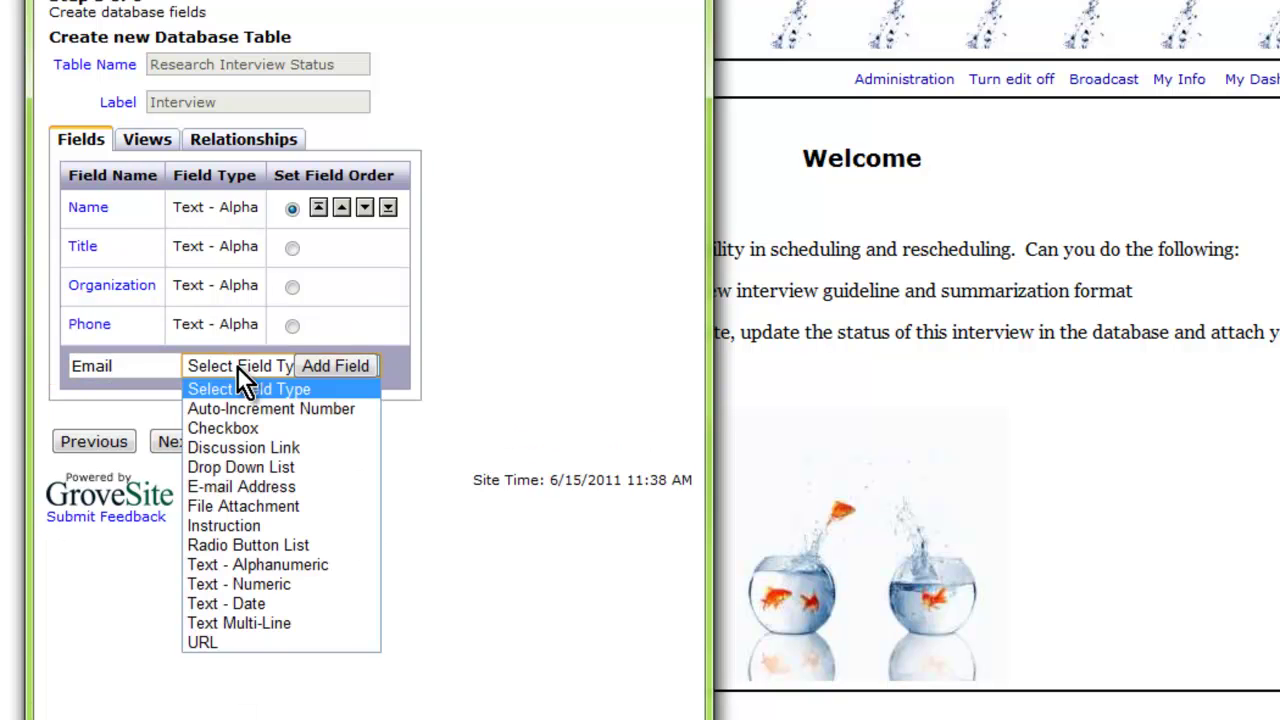
{"action": "left_click", "coordinate": [238, 485]}
{"action": "left_click", "coordinate": [318, 366]}
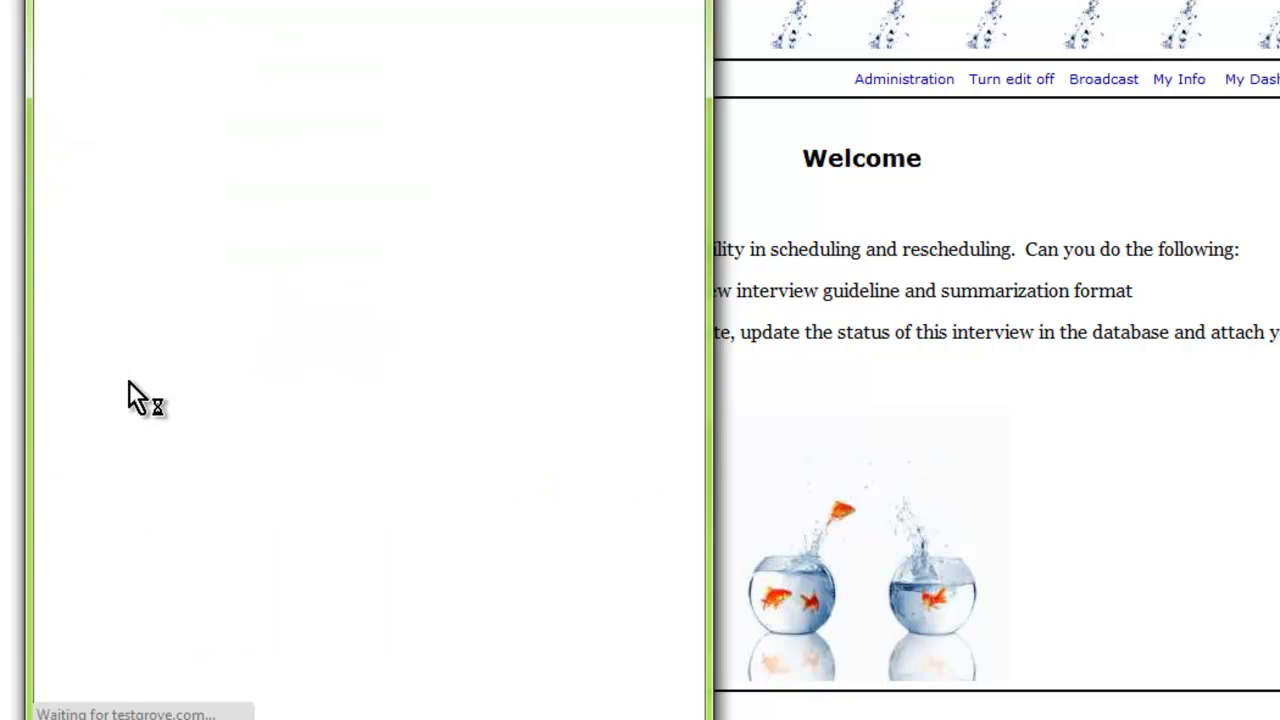
{"action": "left_click", "coordinate": [129, 403]}
{"action": "type", "text": "Date"}
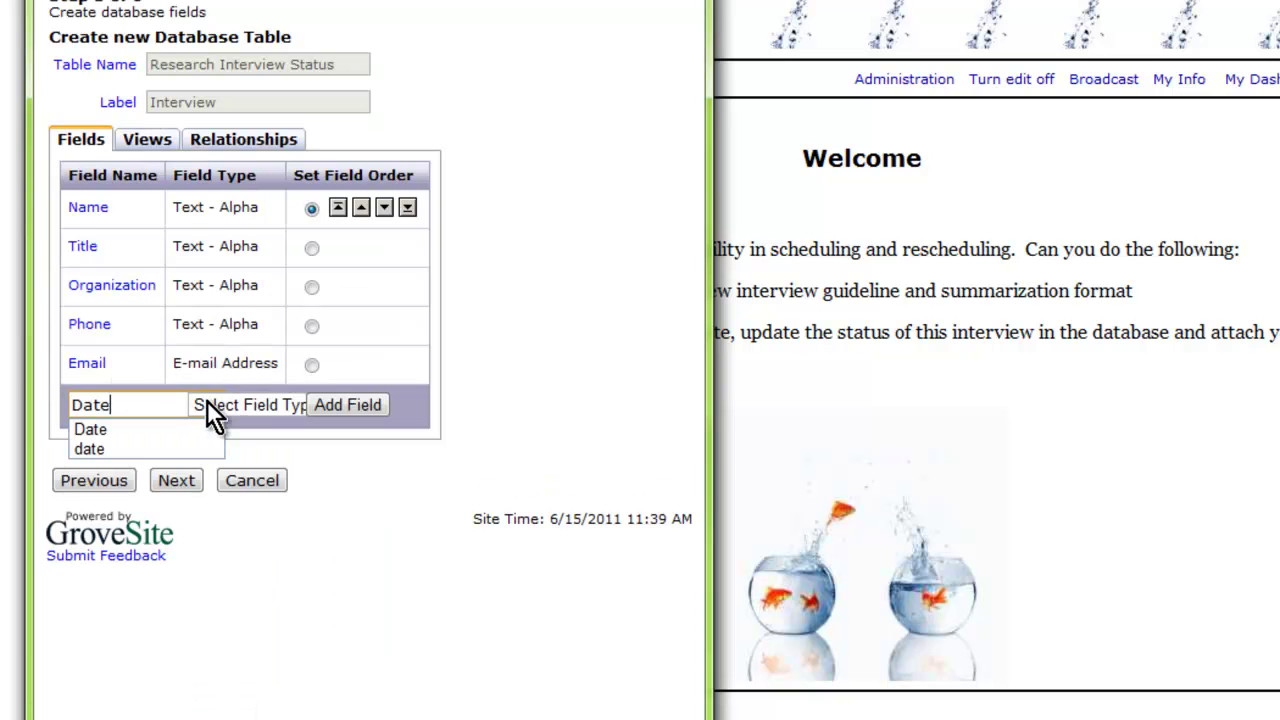
{"action": "left_click", "coordinate": [240, 405]}
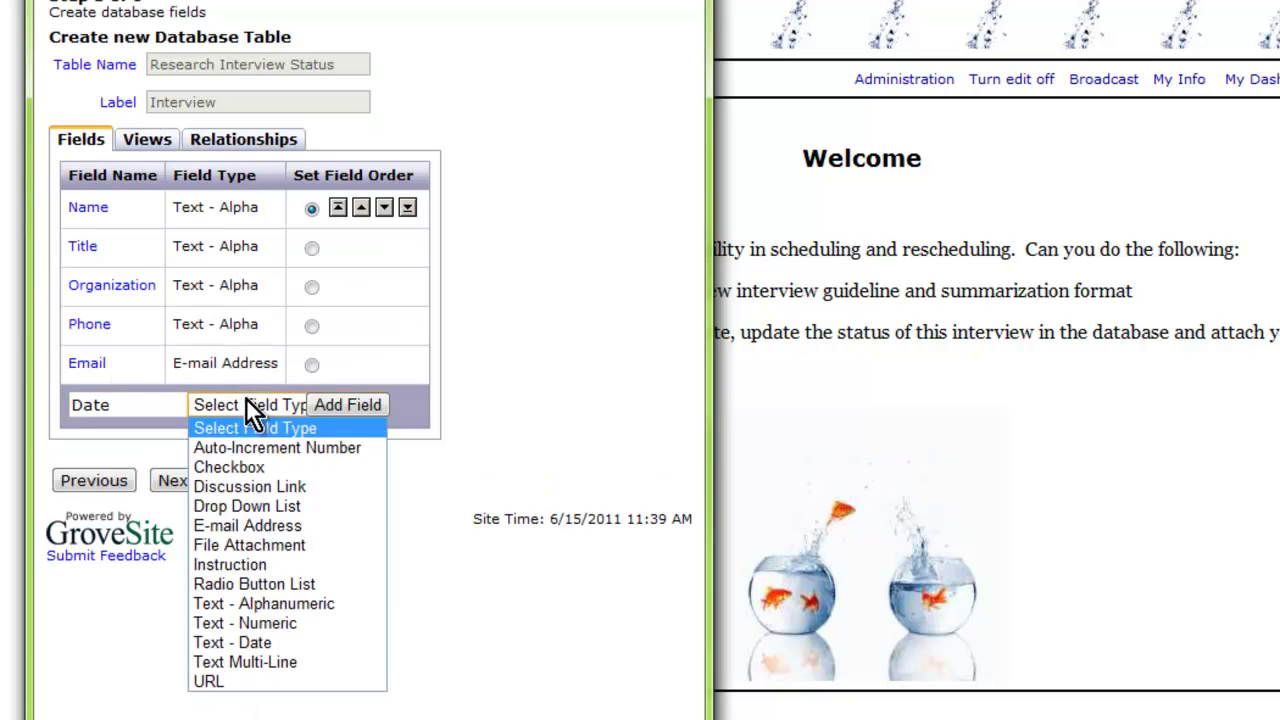
{"action": "left_click", "coordinate": [253, 640]}
{"action": "left_click", "coordinate": [357, 410]}
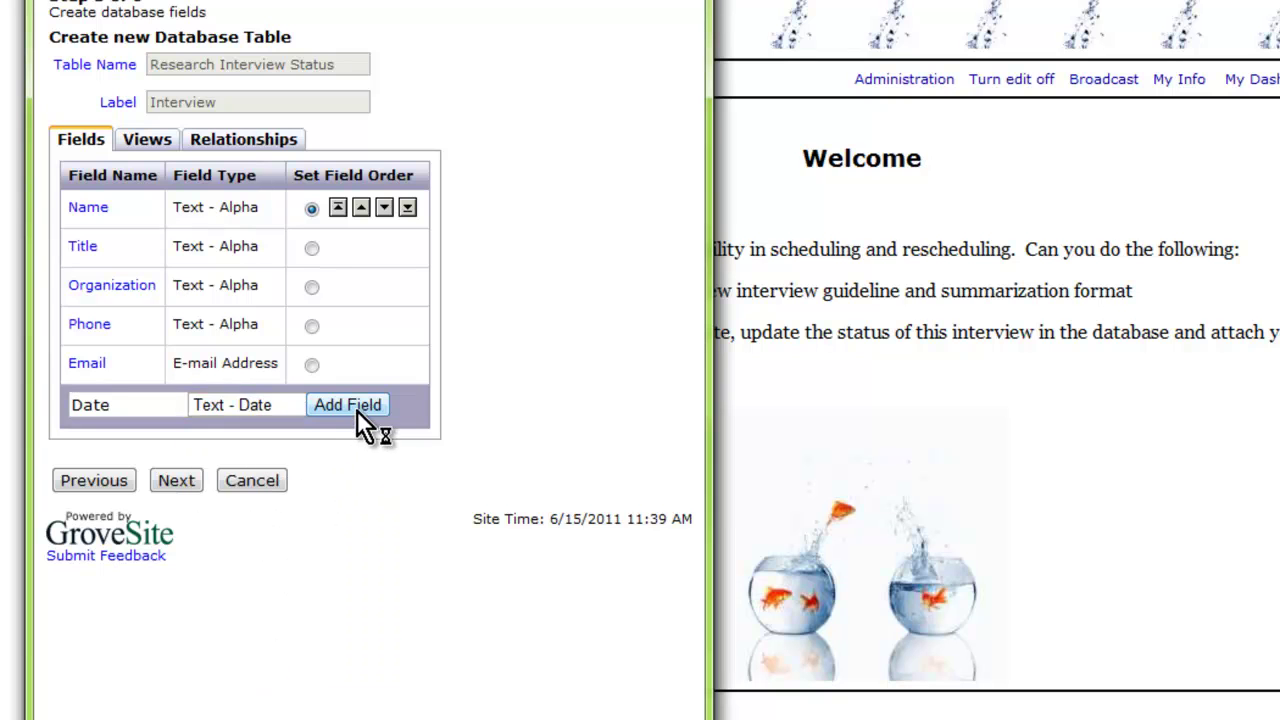
Add Interviewers as an alphanumeric text field and Status as a drop-down list
{"action": "left_click", "coordinate": [134, 450]}
{"action": "type", "text": "Interviewers"}
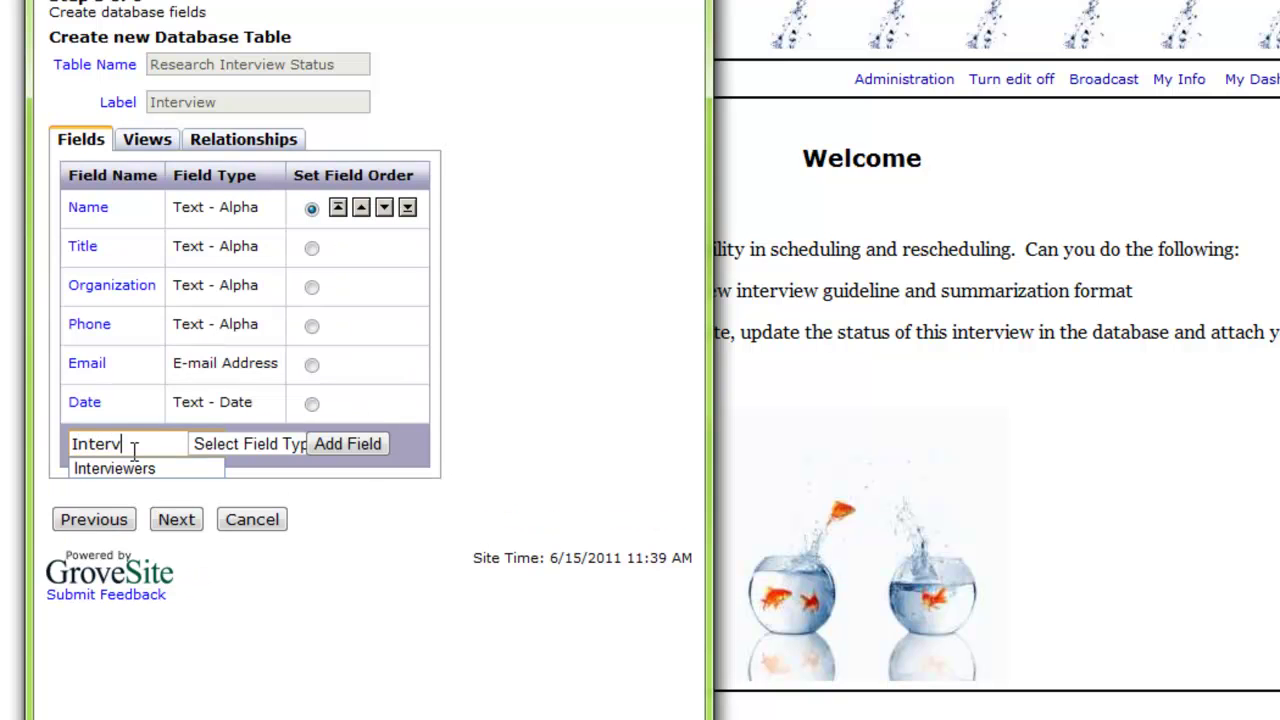
{"action": "left_click", "coordinate": [240, 445]}
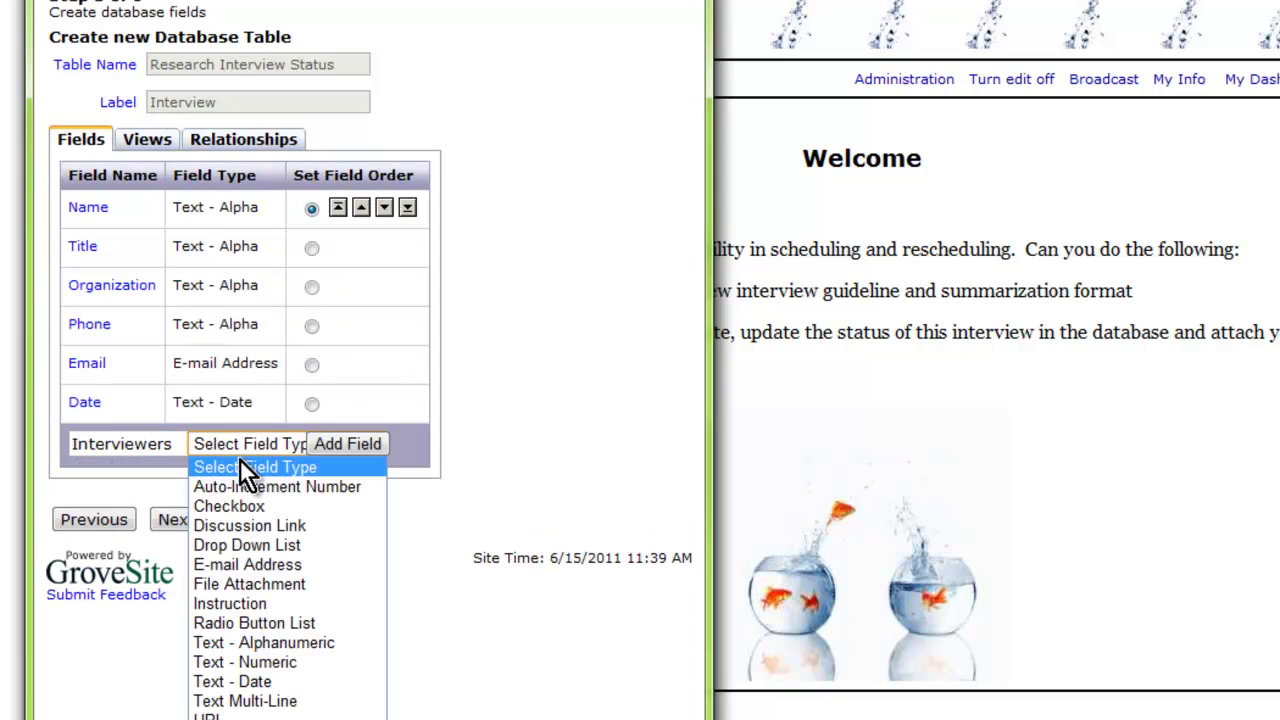
{"action": "left_click", "coordinate": [235, 641]}
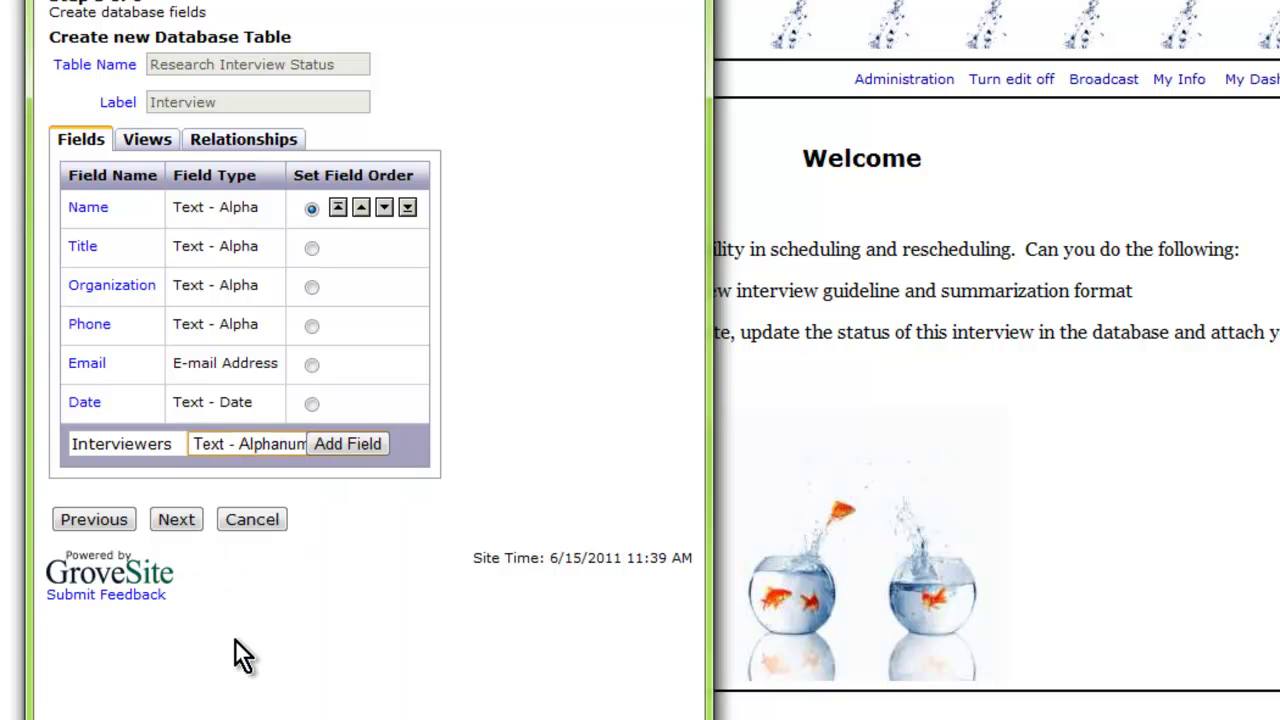
{"action": "left_click", "coordinate": [361, 438]}
{"action": "type", "text": "Status"}
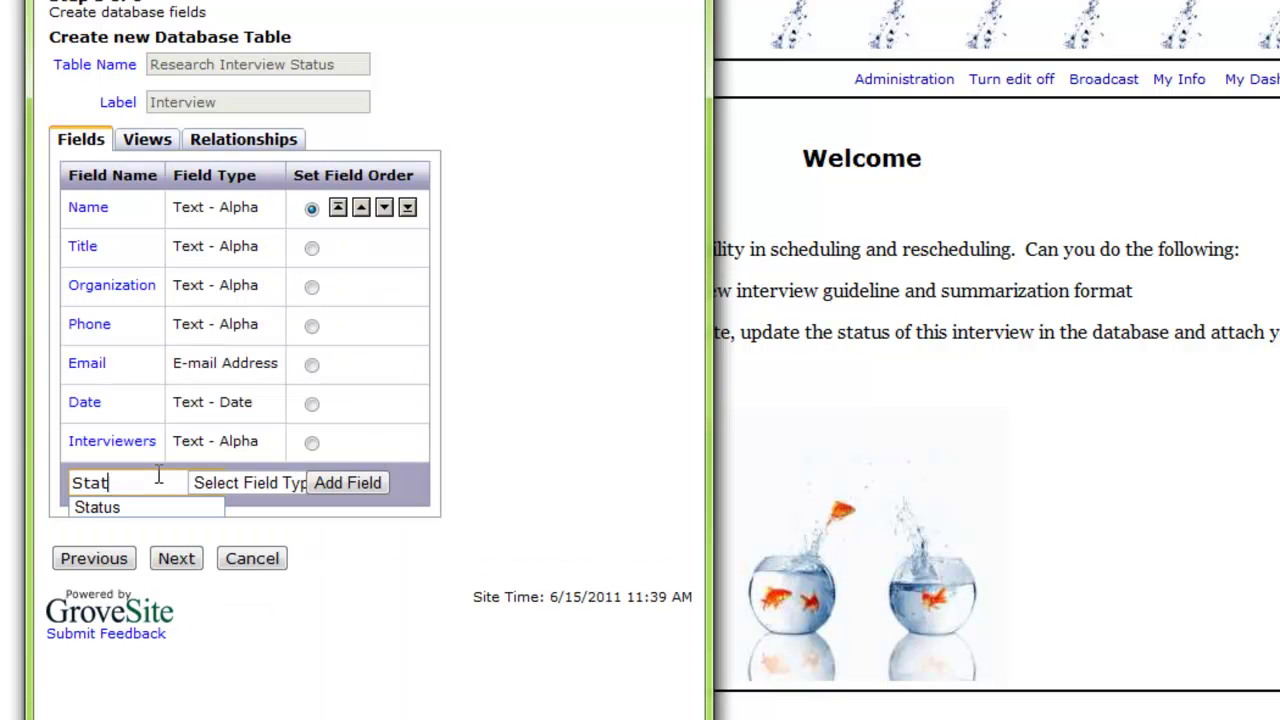
{"action": "left_click", "coordinate": [255, 482]}
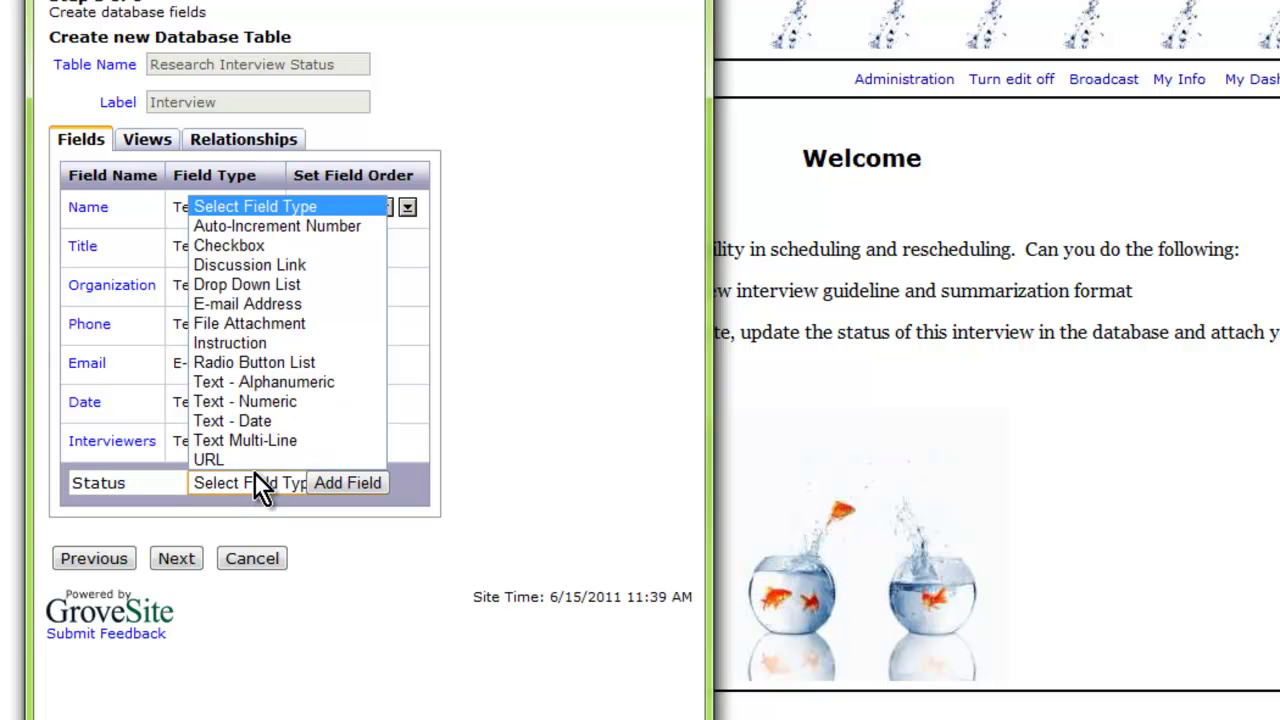
{"action": "left_click", "coordinate": [277, 286]}
{"action": "left_click", "coordinate": [351, 482]}
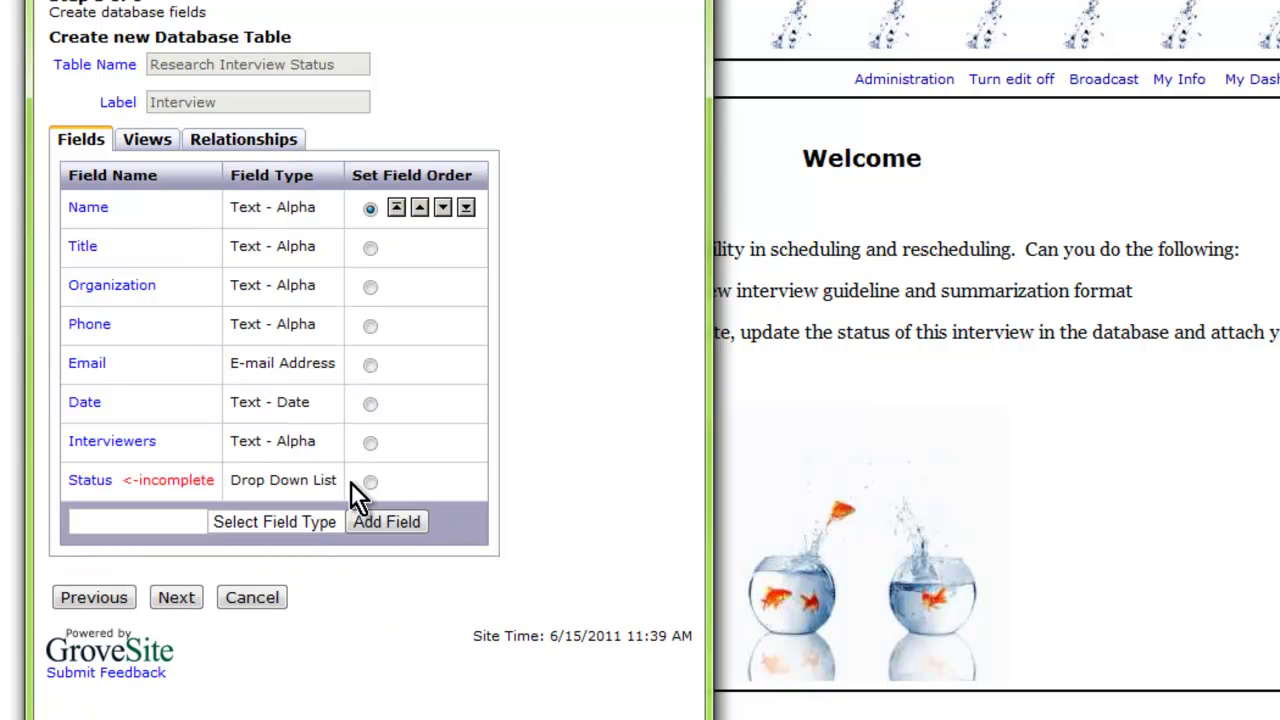
Enter Pending, Scheduled, Completed and Dropped as the Status options, one per line, and save
{"action": "left_click", "coordinate": [90, 481]}
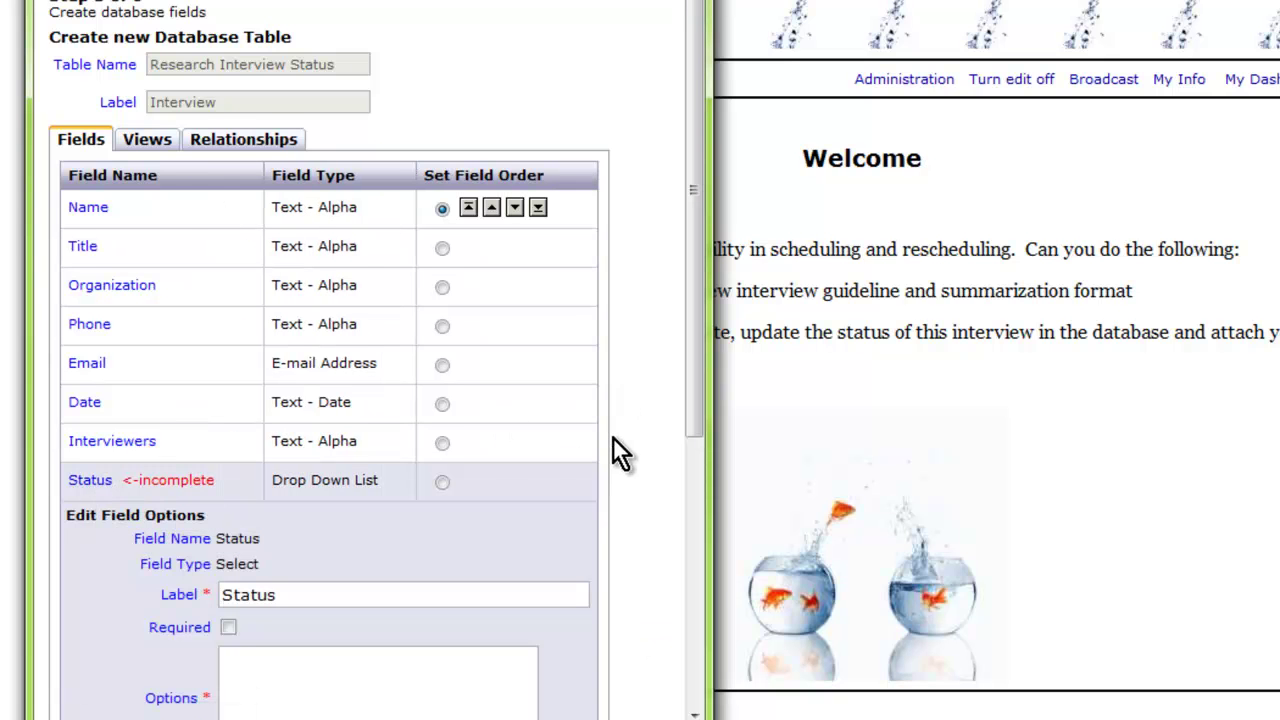
{"action": "scroll", "coordinate": [614, 438], "scroll_direction": "down", "scroll_amount": 1}
{"action": "left_click", "coordinate": [370, 551]}
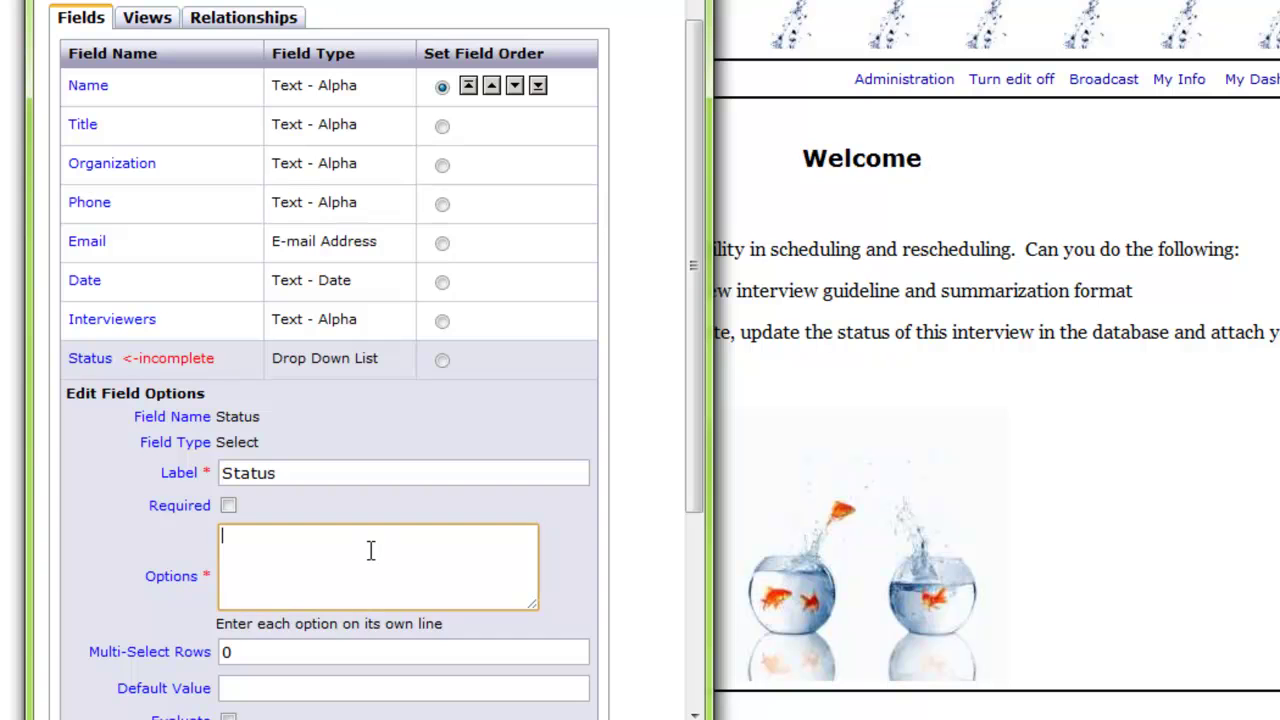
{"action": "type", "text": "Pending"}
{"action": "key", "text": "Return"}
{"action": "type", "text": "Scheduled"}
{"action": "key", "text": "Return"}
{"action": "type", "text": "Completed"}
{"action": "key", "text": "Return"}
{"action": "type", "text": "Dropped"}
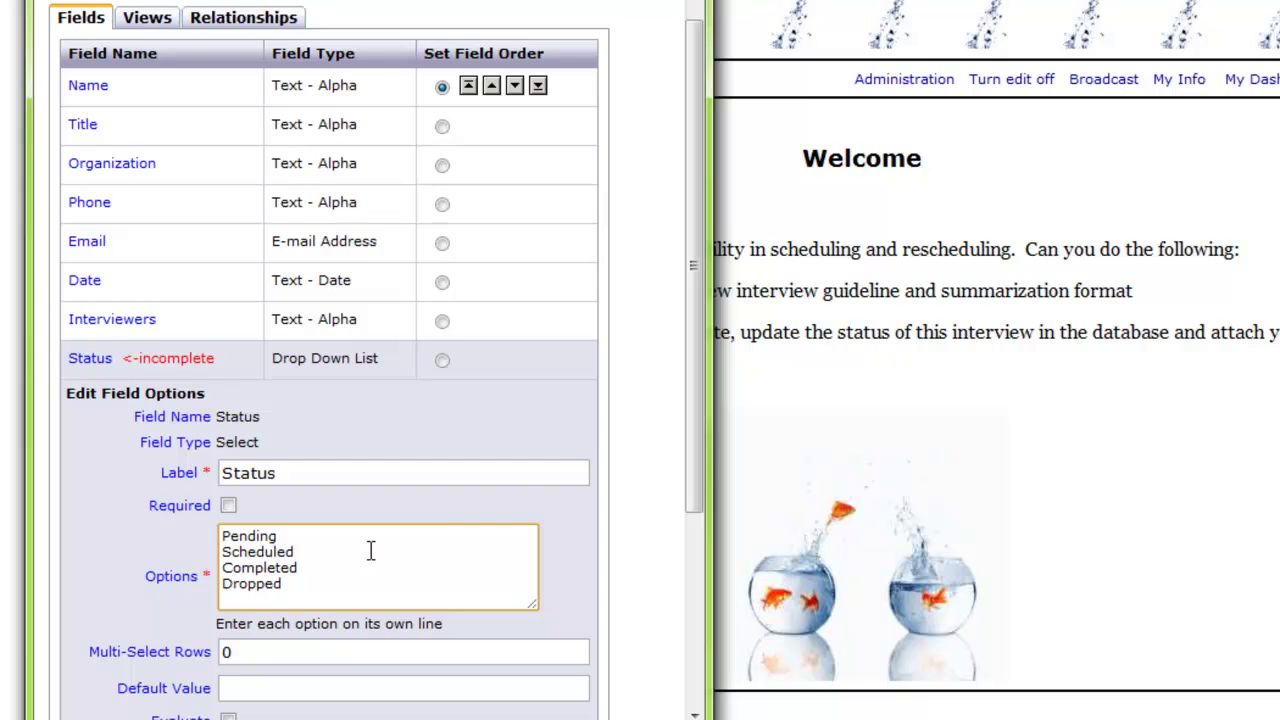
{"action": "scroll", "coordinate": [370, 551], "scroll_direction": "down", "scroll_amount": 3}
{"action": "left_click", "coordinate": [102, 572]}
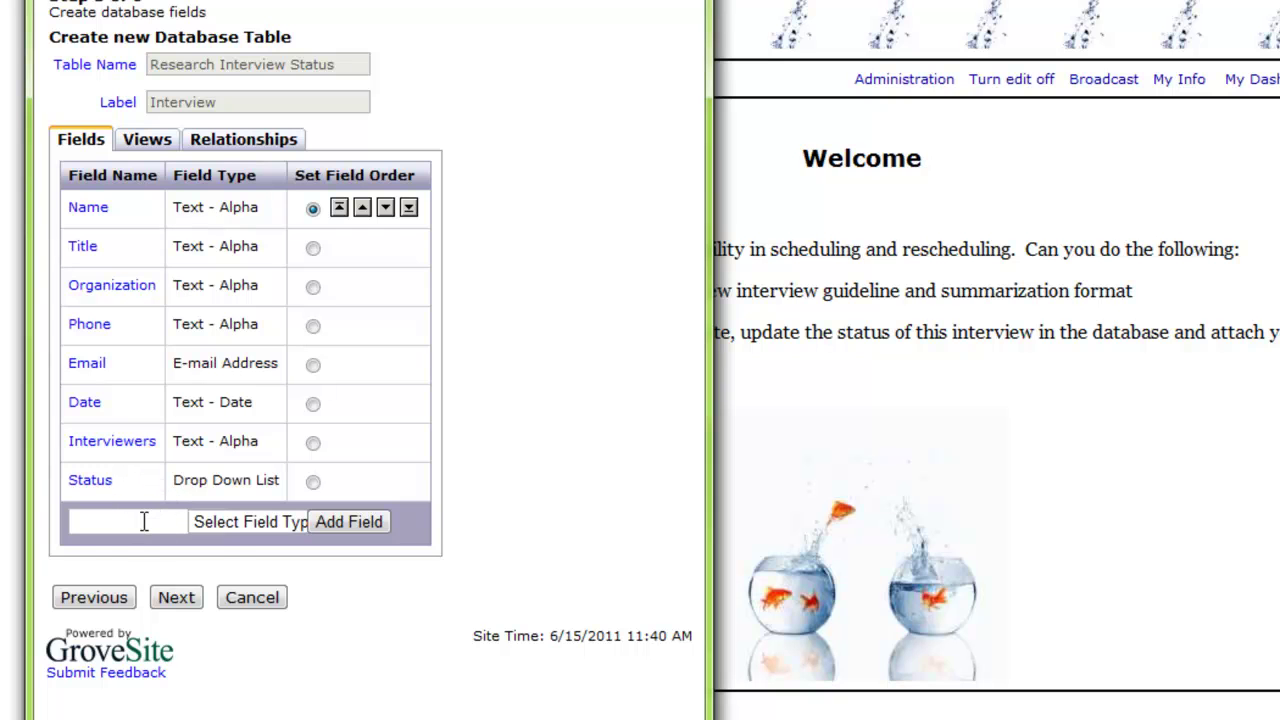
Add a Notes field of type Text Multi-Line
{"action": "left_click", "coordinate": [144, 521]}
{"action": "type", "text": "Notes"}
{"action": "key", "text": "Tab"}
{"action": "left_click", "coordinate": [222, 529]}
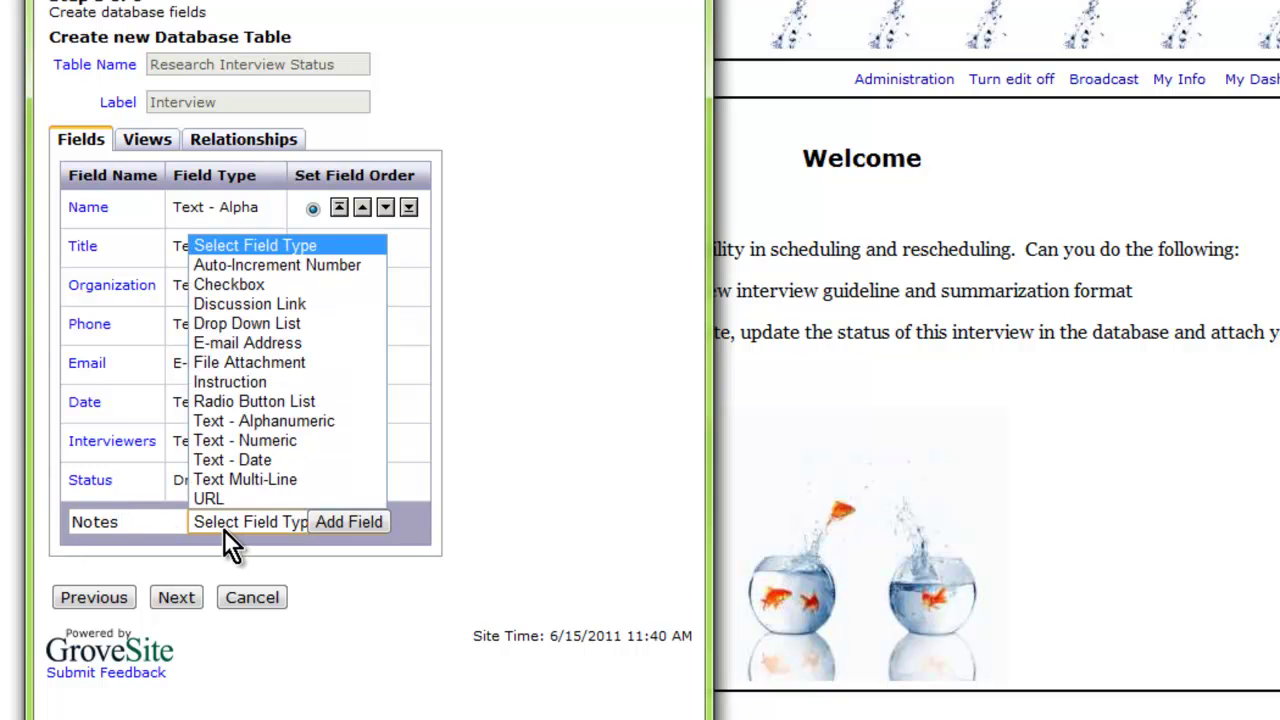
{"action": "left_click", "coordinate": [256, 482]}
{"action": "left_click", "coordinate": [333, 525]}
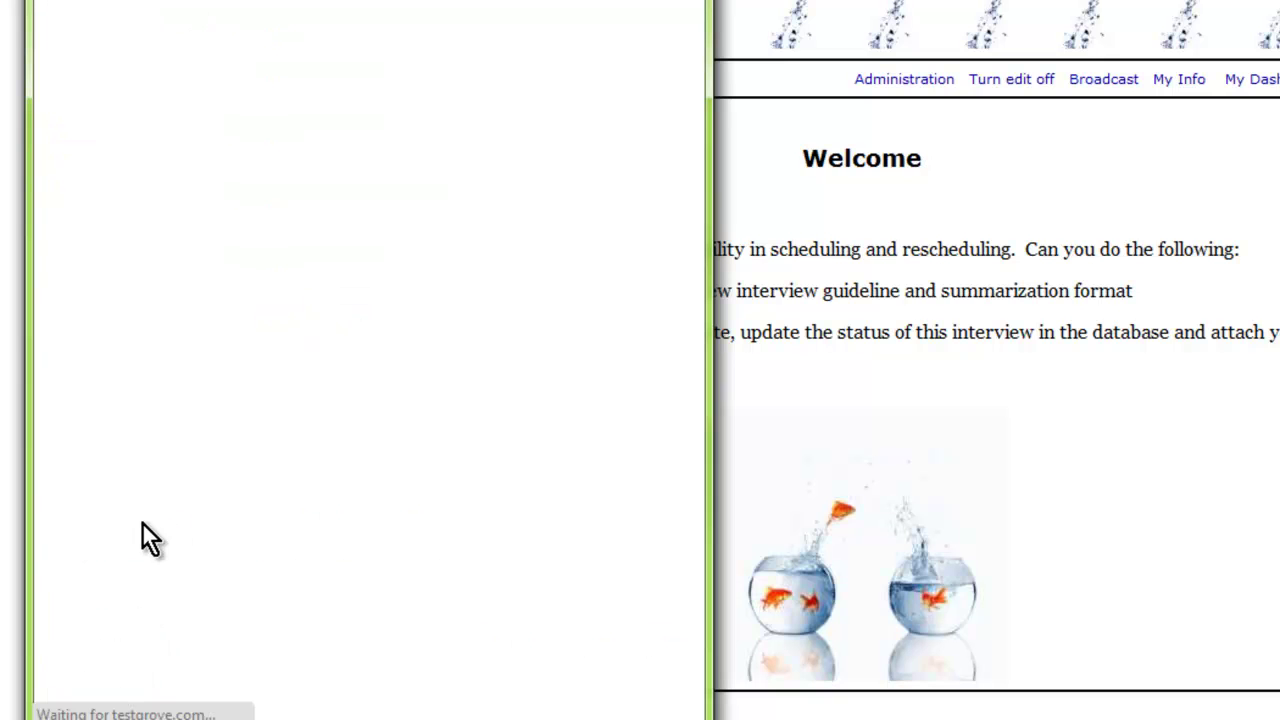
Add a FileAttachment file attachment field and continue to the page information step
{"action": "left_click", "coordinate": [131, 553]}
{"action": "type", "text": "FileAttachmen"}
{"action": "left_click", "coordinate": [231, 550]}
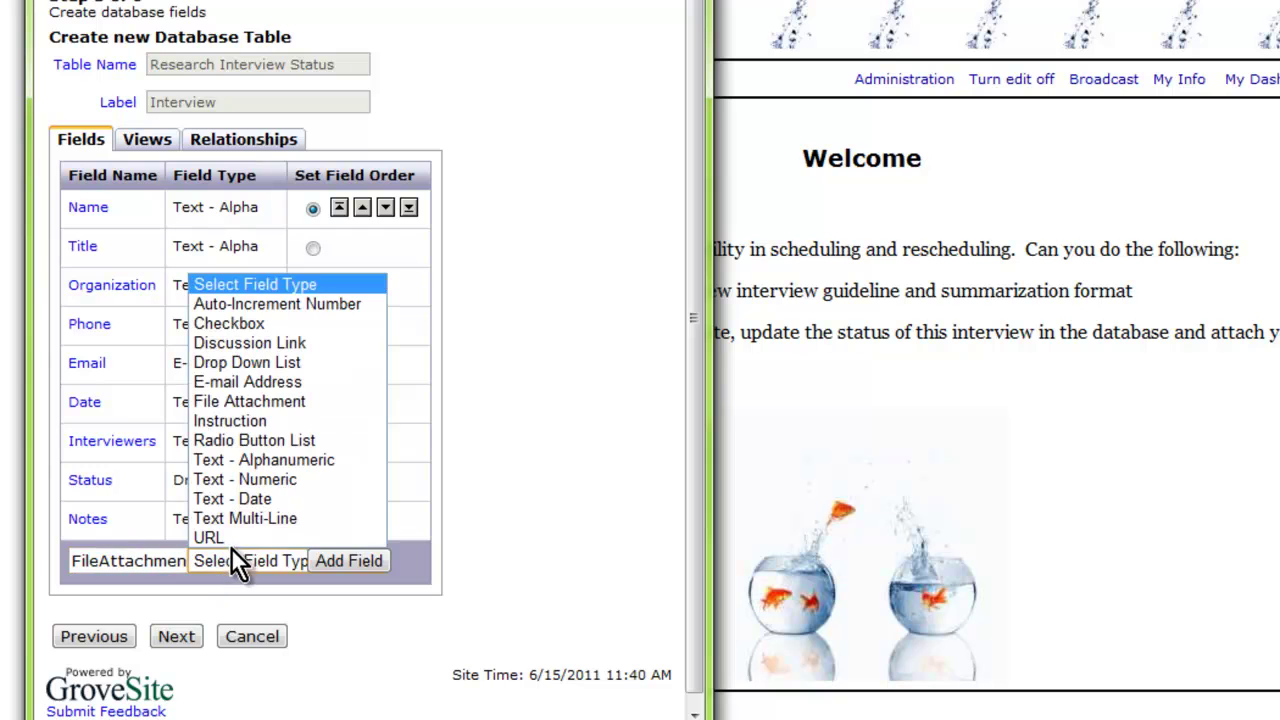
{"action": "left_click", "coordinate": [276, 400]}
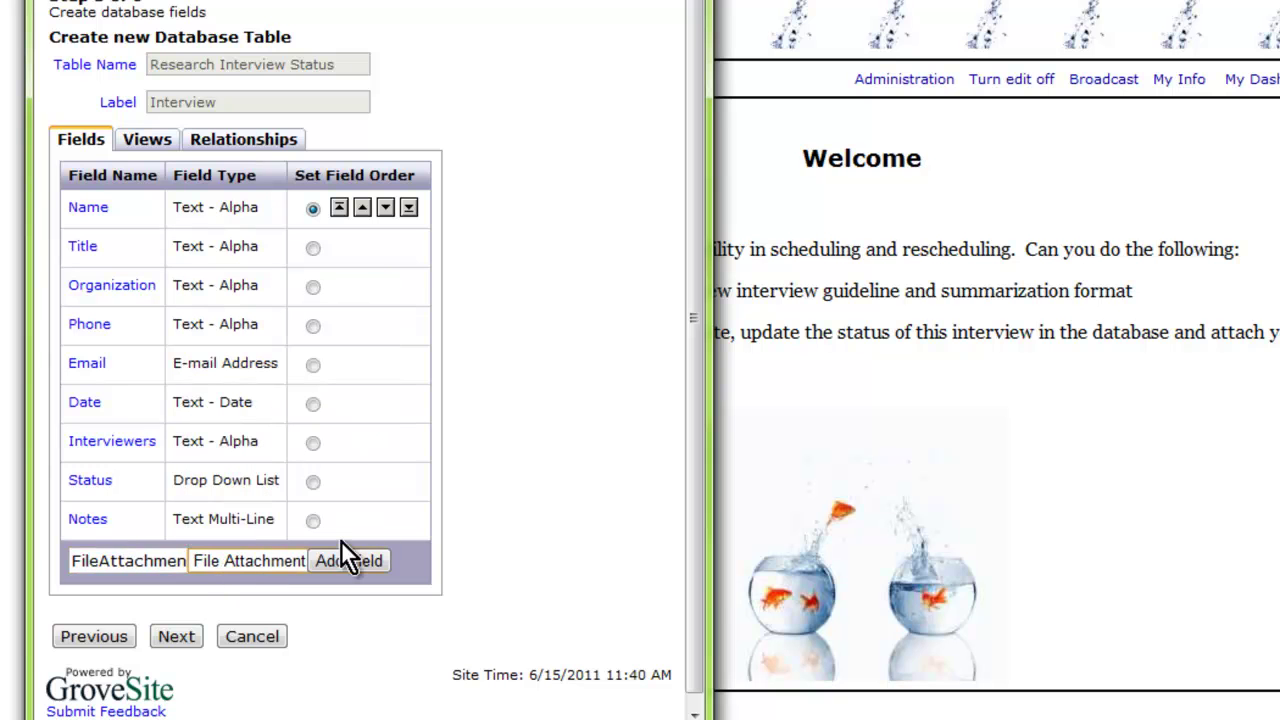
{"action": "left_click", "coordinate": [342, 548]}
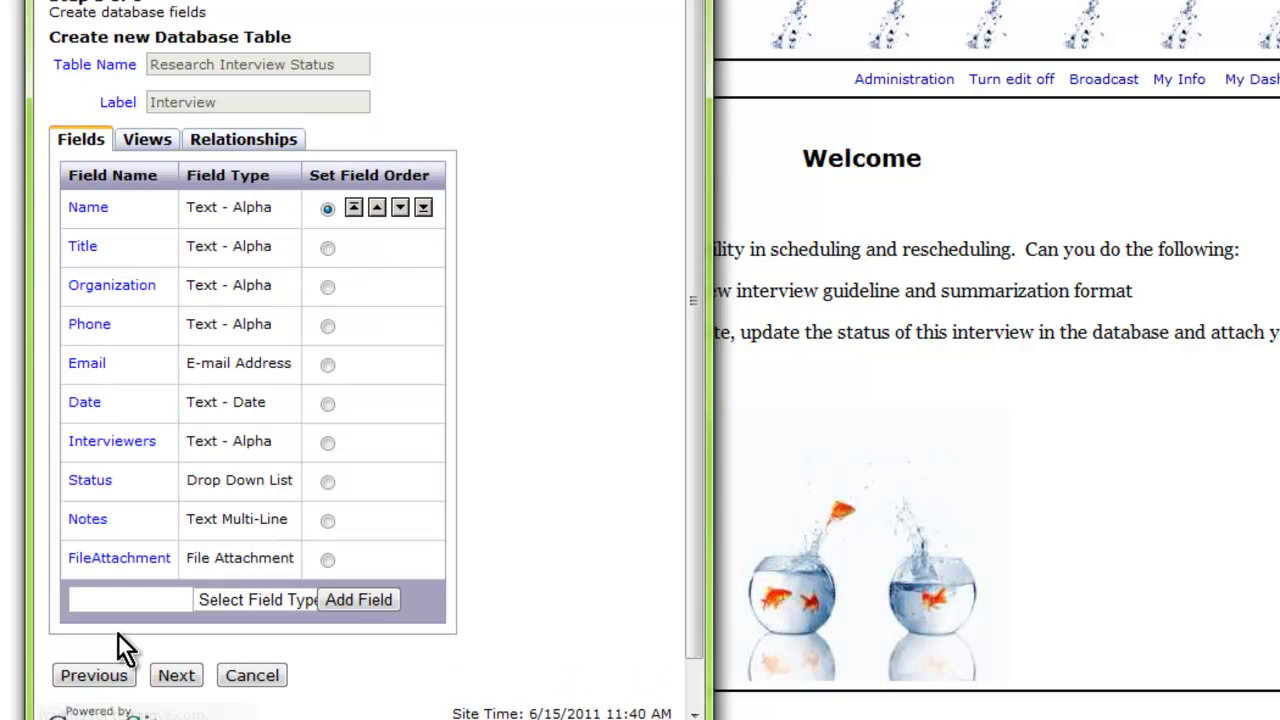
{"action": "left_click", "coordinate": [176, 683]}
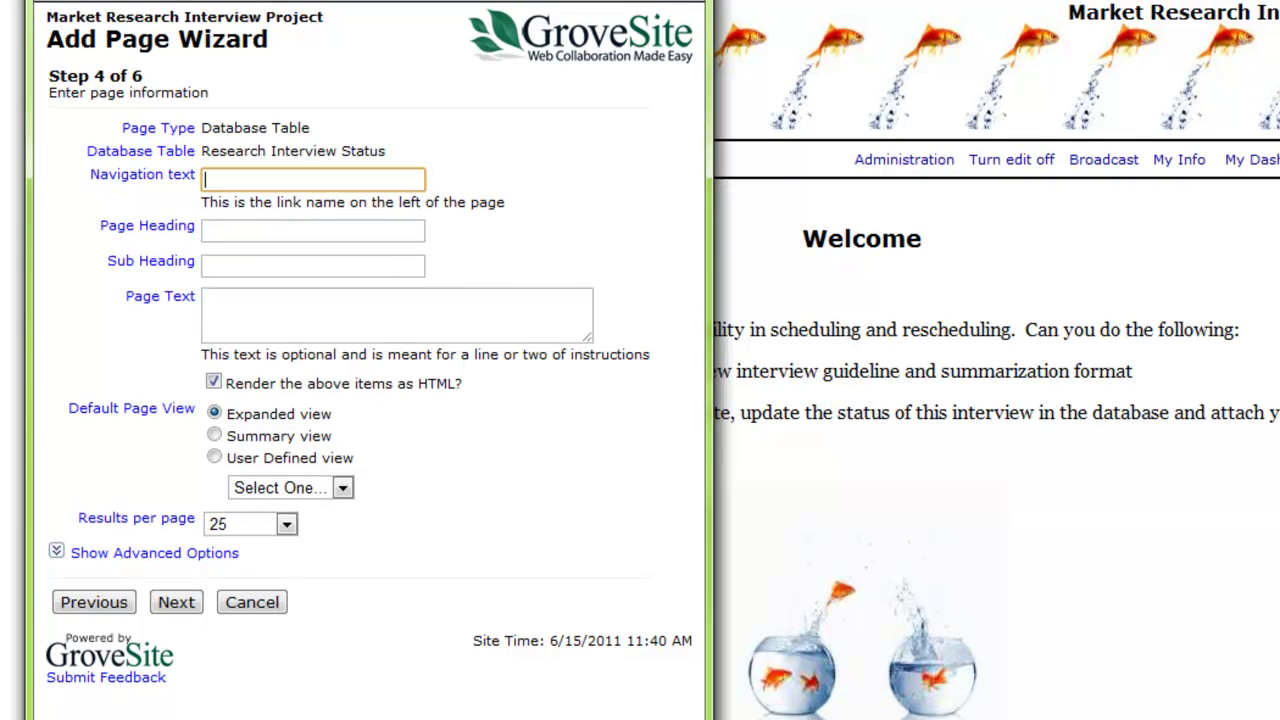
Title the page 'Interview Status', let participants see and update it, and finish the wizard
{"action": "type", "text": "Interview Status"}
{"action": "left_click", "coordinate": [547, 460]}
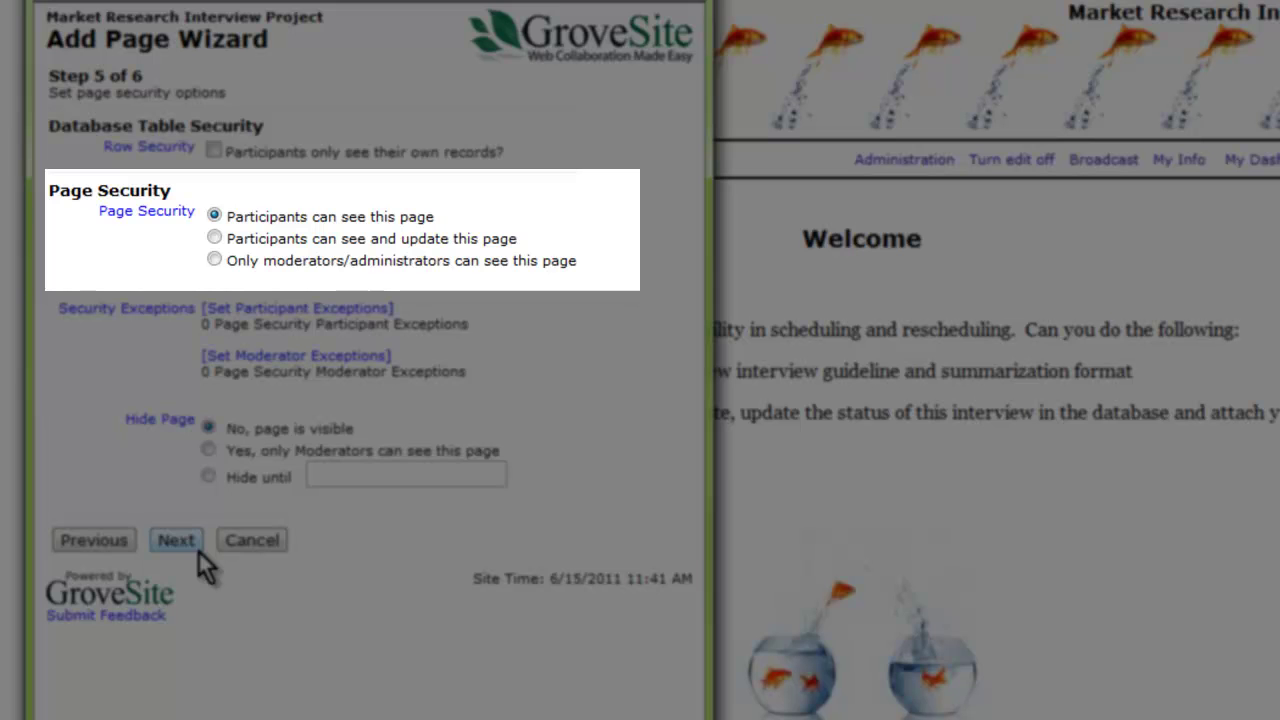
{"action": "left_click", "coordinate": [214, 238]}
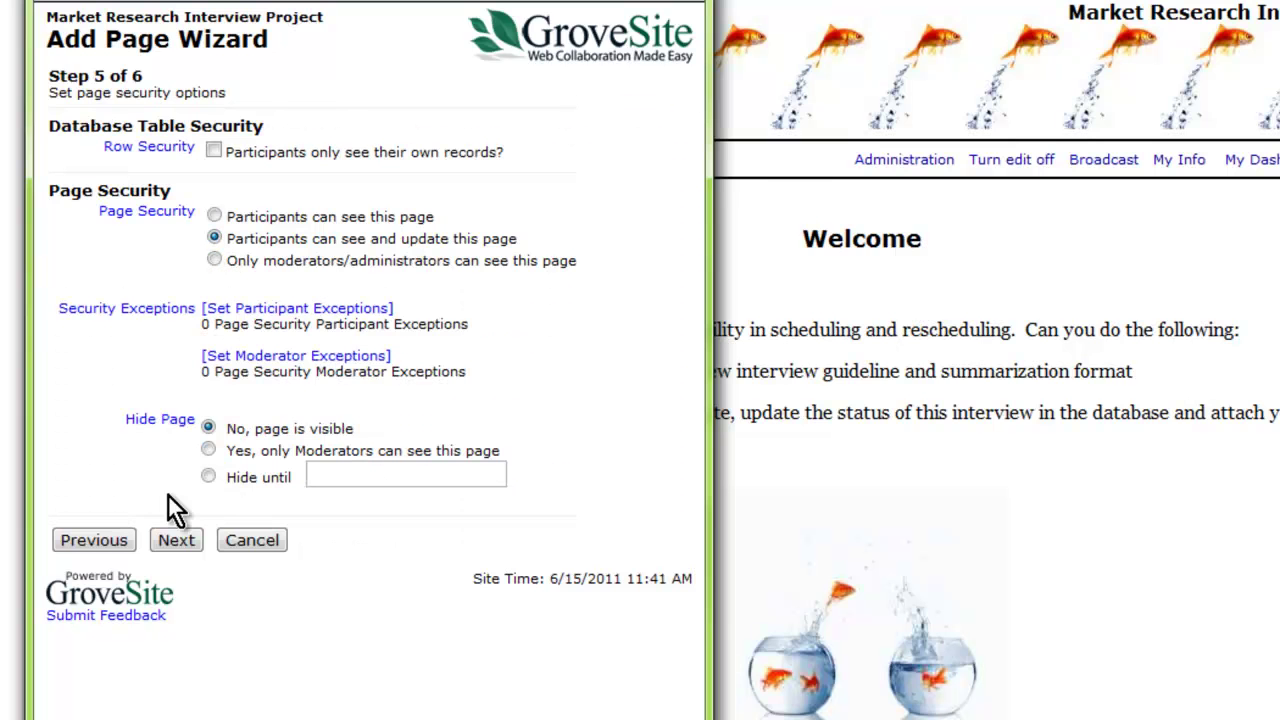
{"action": "left_click", "coordinate": [169, 550]}
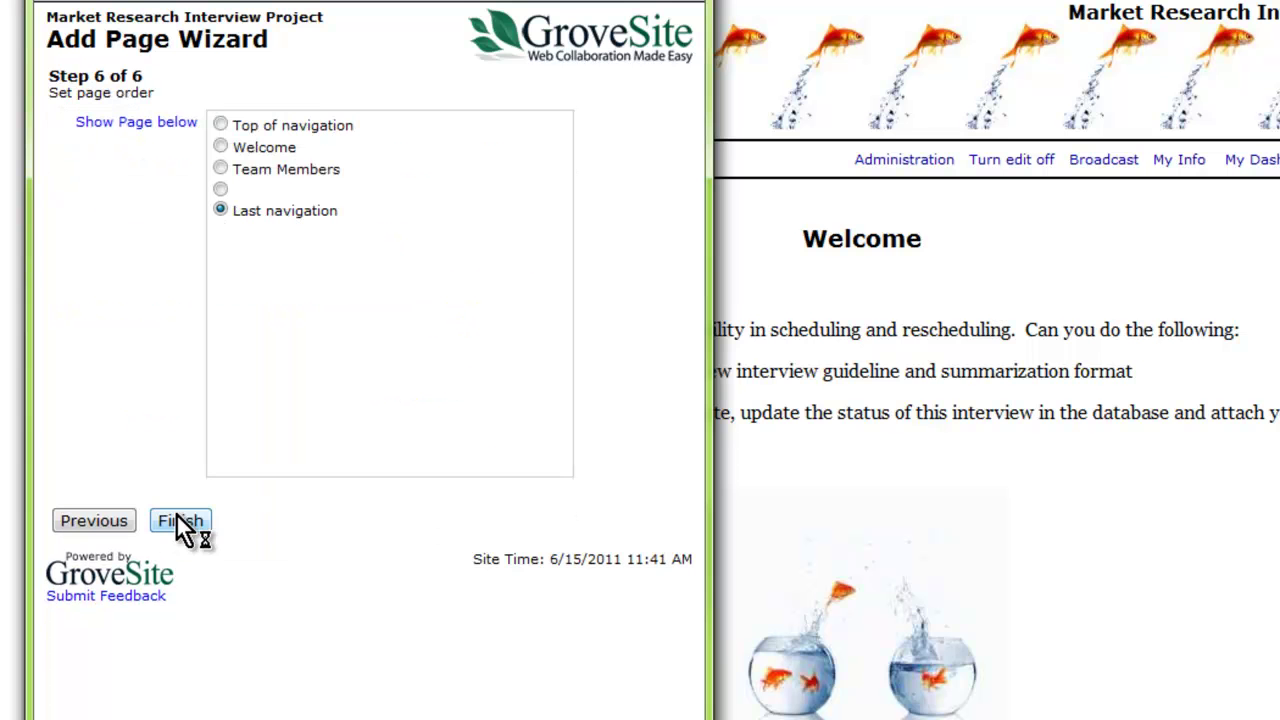
{"action": "left_click", "coordinate": [176, 515]}
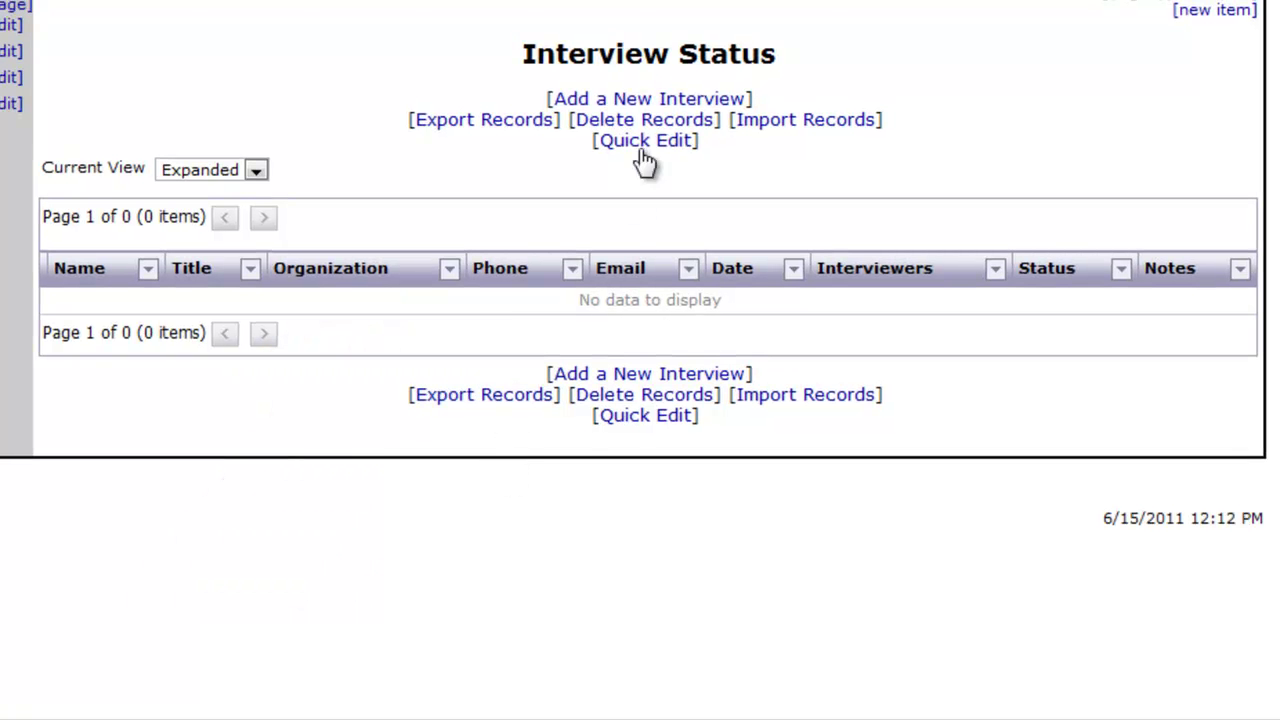
Add a sample interview record with status Scheduled, two interviewers, and a resume-attached note
{"action": "left_click", "coordinate": [700, 124]}
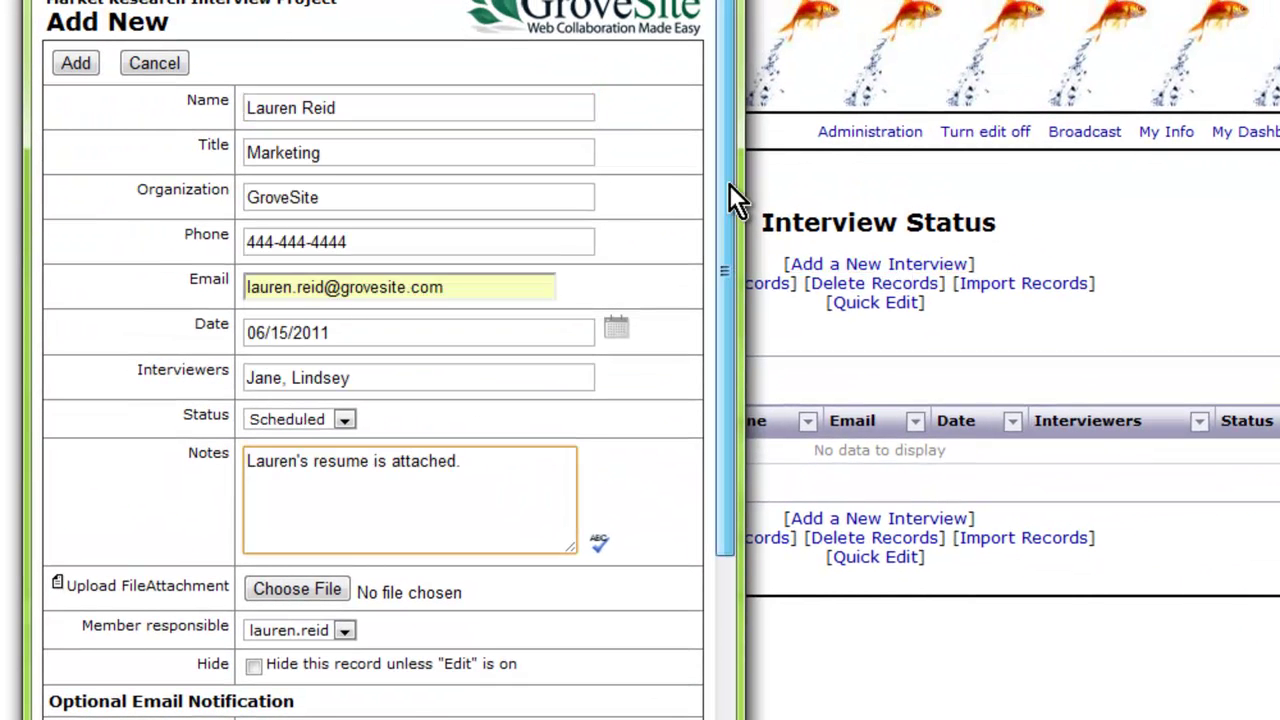
{"action": "left_click_drag", "start_coordinate": [729, 184], "coordinate": [728, 440]}
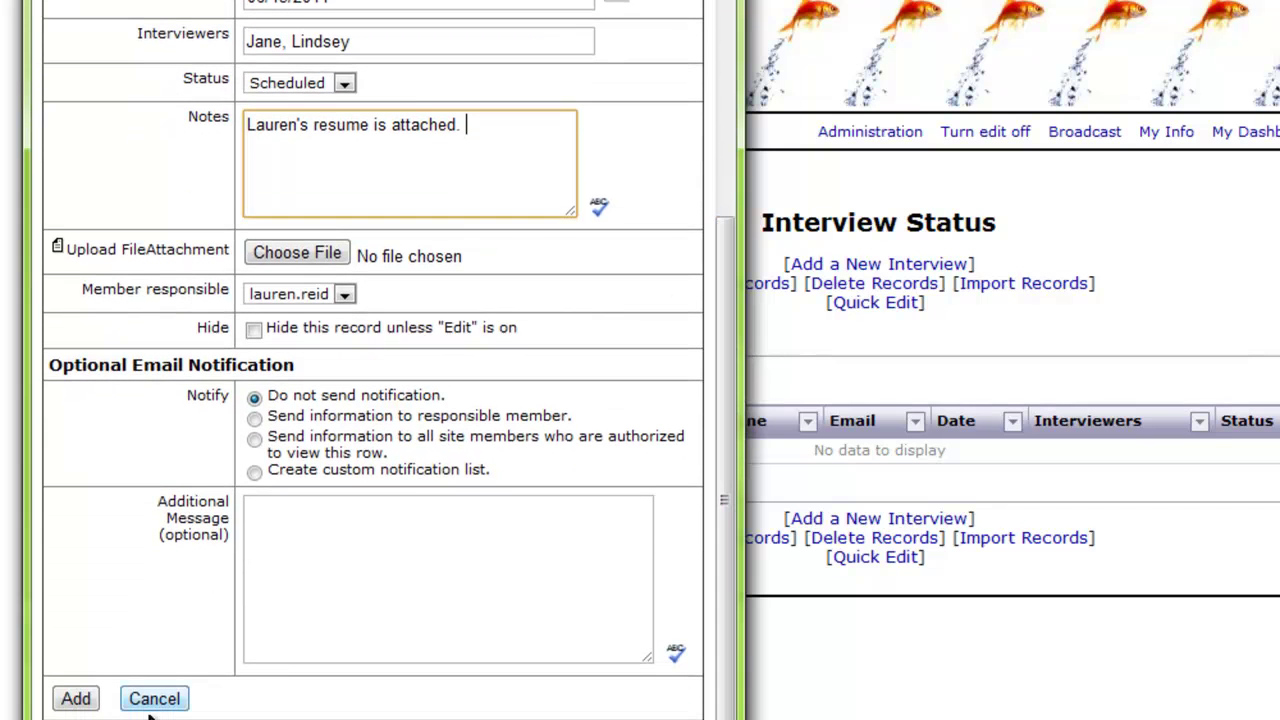
{"action": "left_click", "coordinate": [78, 699]}
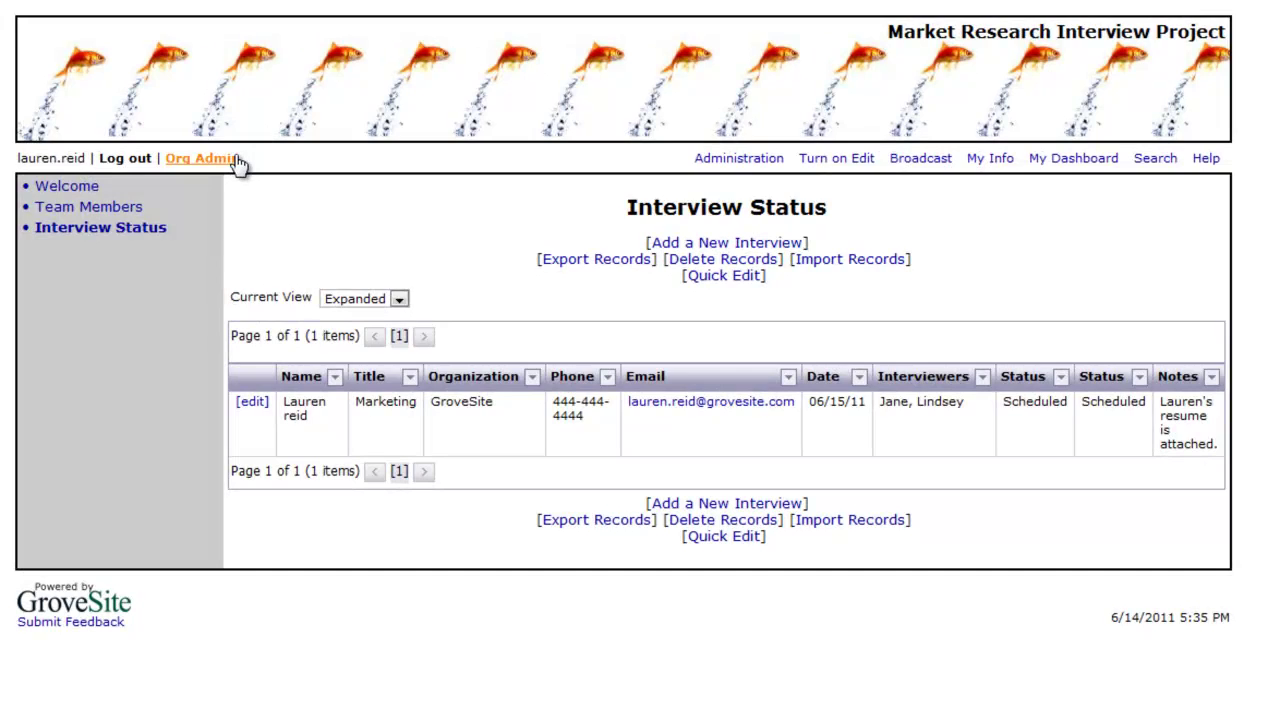
Go to Org Admin and open Manage Database
{"action": "left_click", "coordinate": [238, 158]}
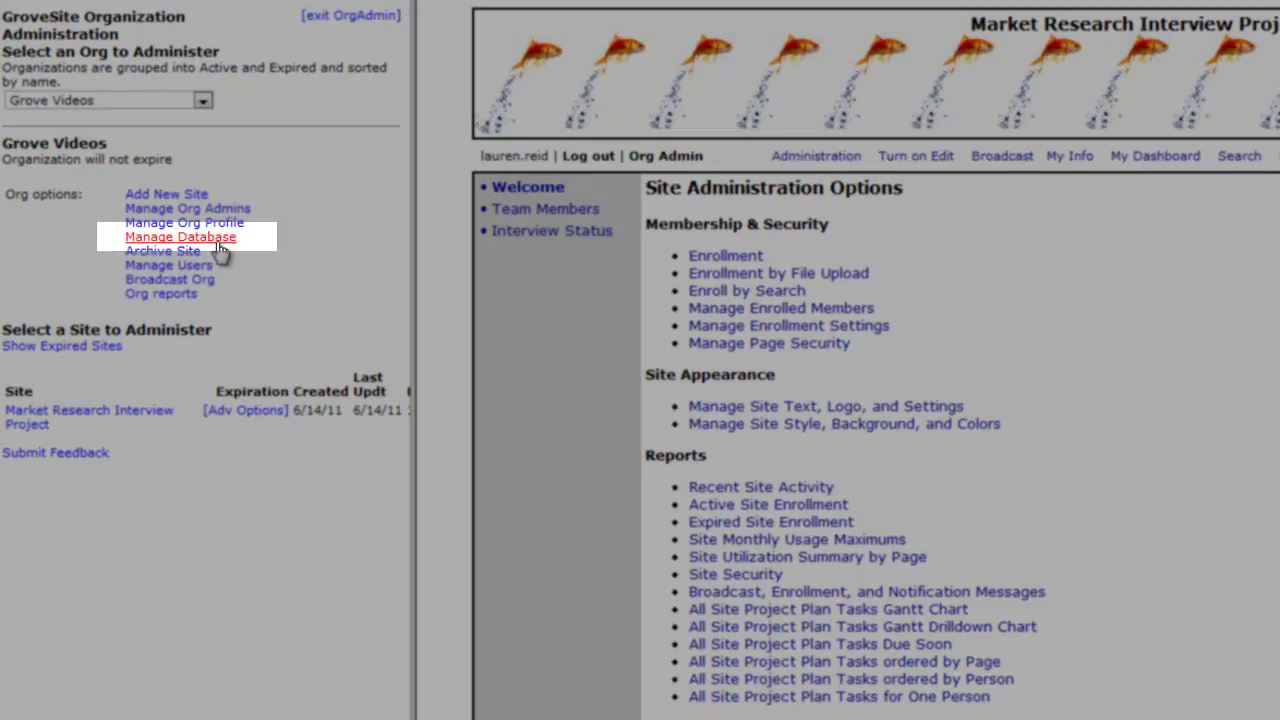
{"action": "left_click", "coordinate": [190, 237]}
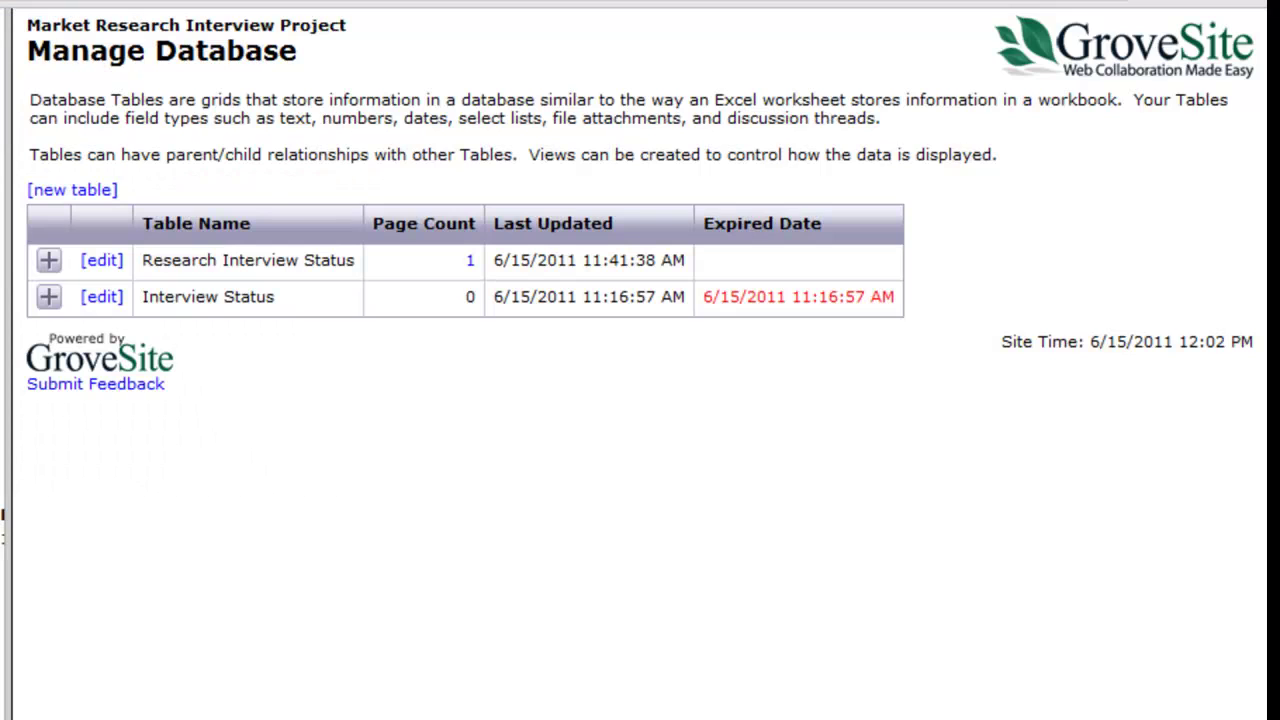